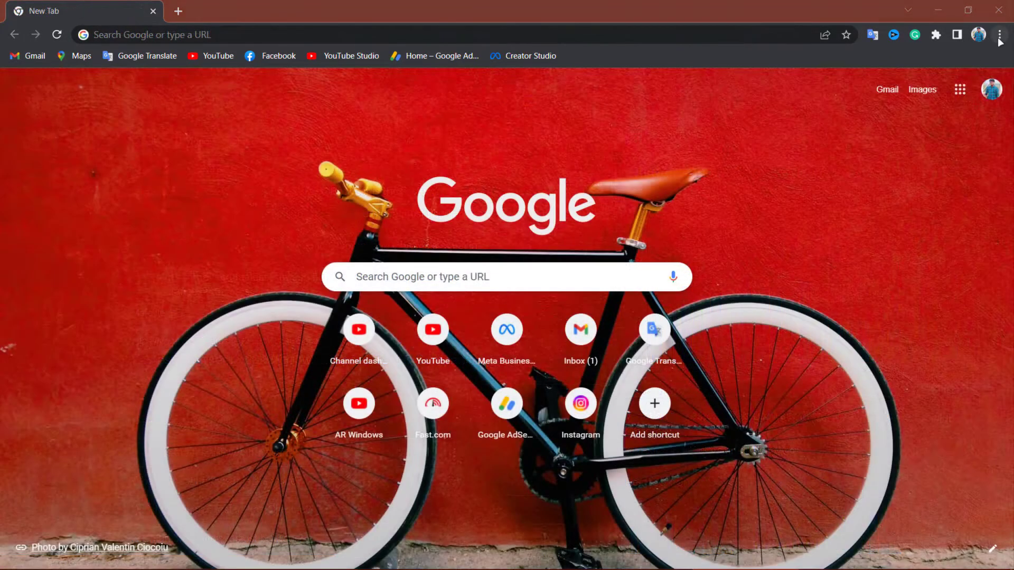
# Open the About Chrome page and check the browser for available updates.
pyautogui.click(999, 38)
pyautogui.moveTo(930, 279)
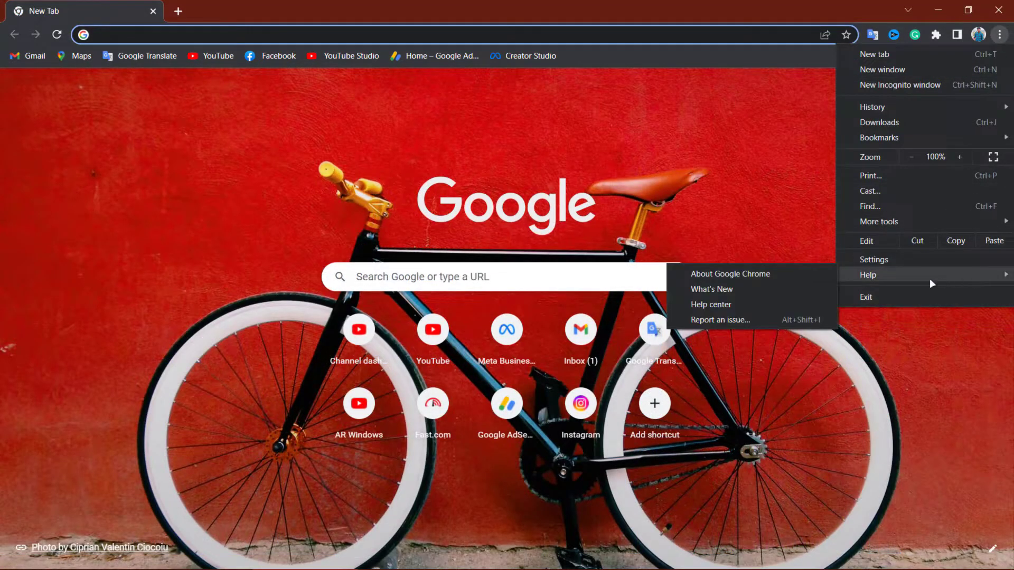
pyautogui.click(793, 276)
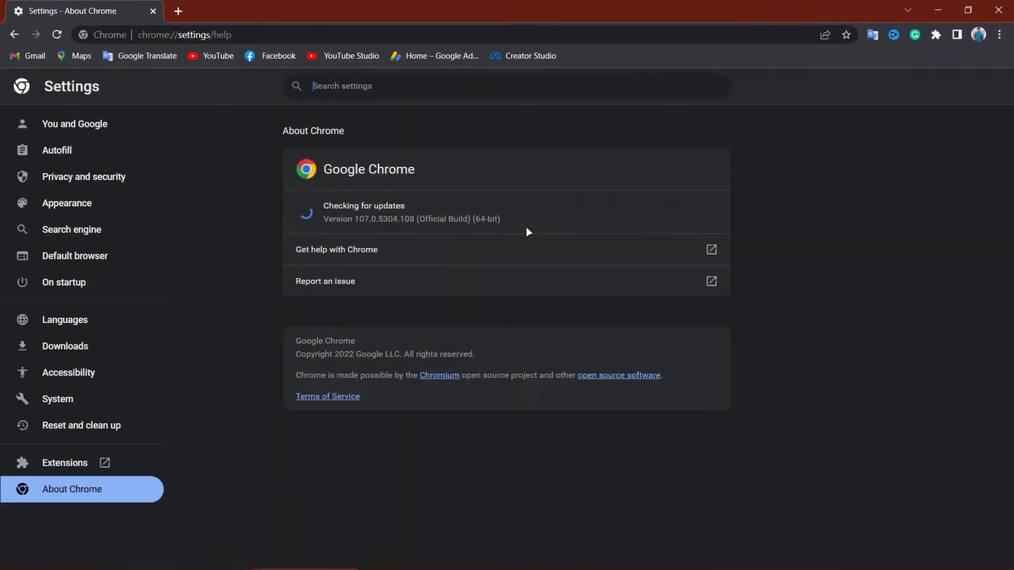
pyautogui.moveTo(322, 206); pyautogui.dragTo(435, 206)
pyautogui.moveTo(521, 217); pyautogui.dragTo(327, 225)
pyautogui.click(510, 219)
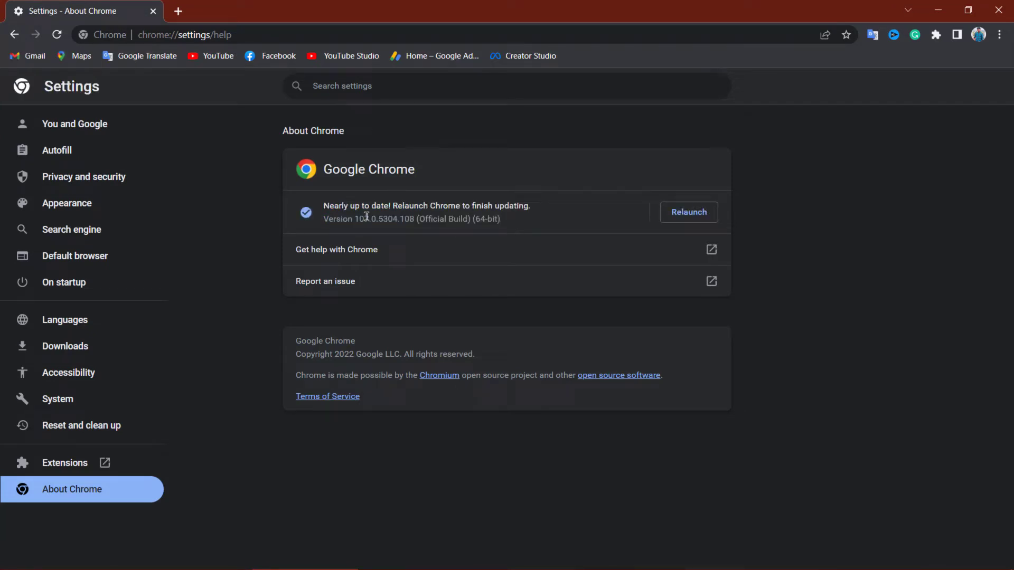
# Relaunch Chrome to finish installing the update.
pyautogui.moveTo(323, 206); pyautogui.dragTo(510, 206)
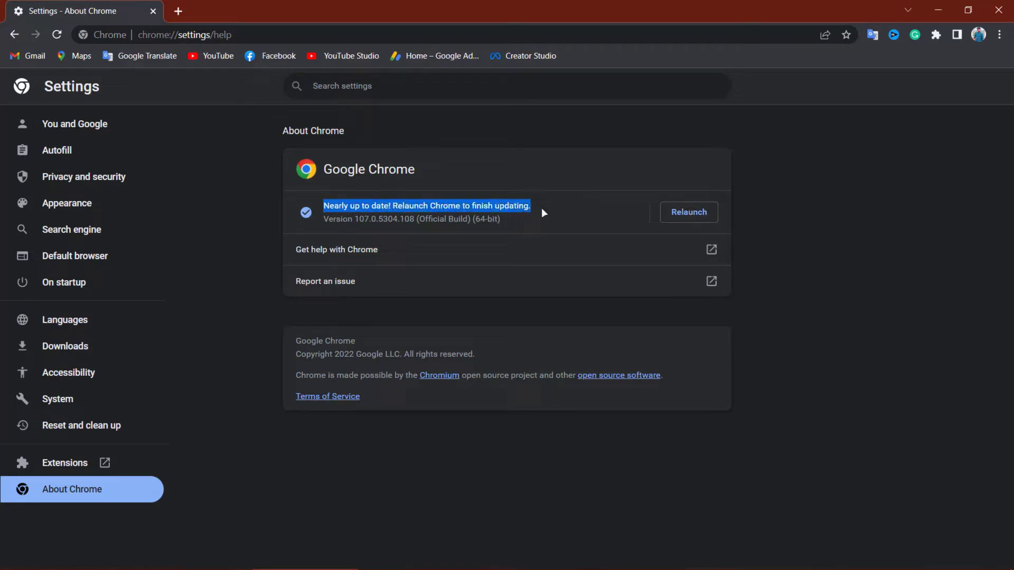
pyautogui.click(553, 226)
pyautogui.click(688, 212)
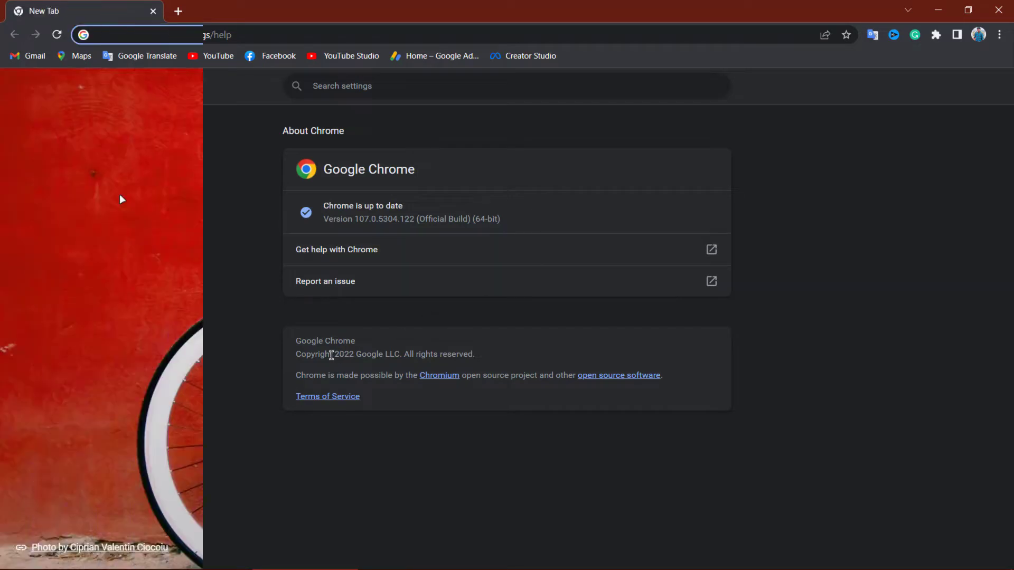
# Open the extensions management page at chrome://extensions.
pyautogui.click(103, 34)
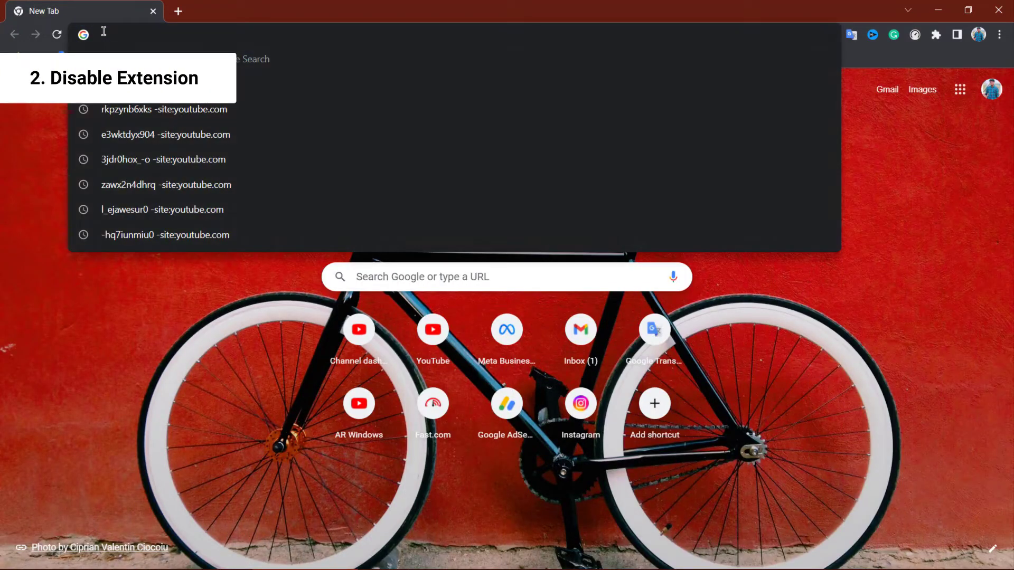
pyautogui.write('chro')
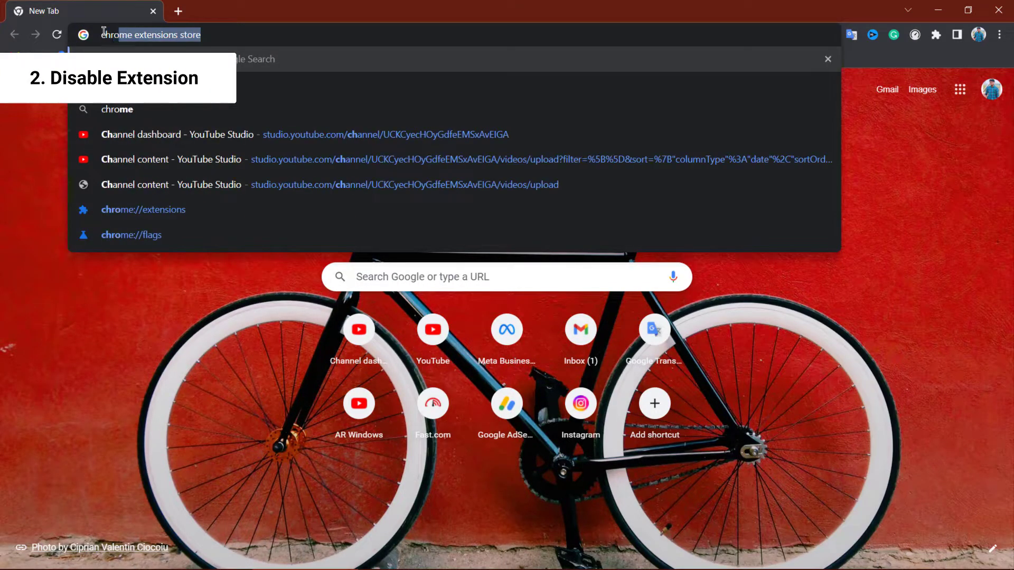
pyautogui.write('me://')
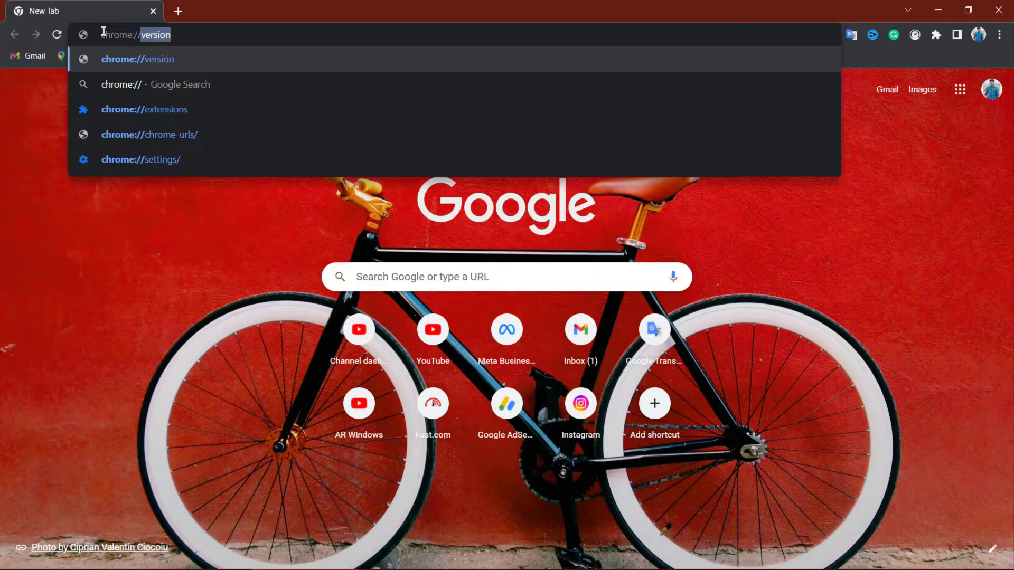
pyautogui.write('exten')
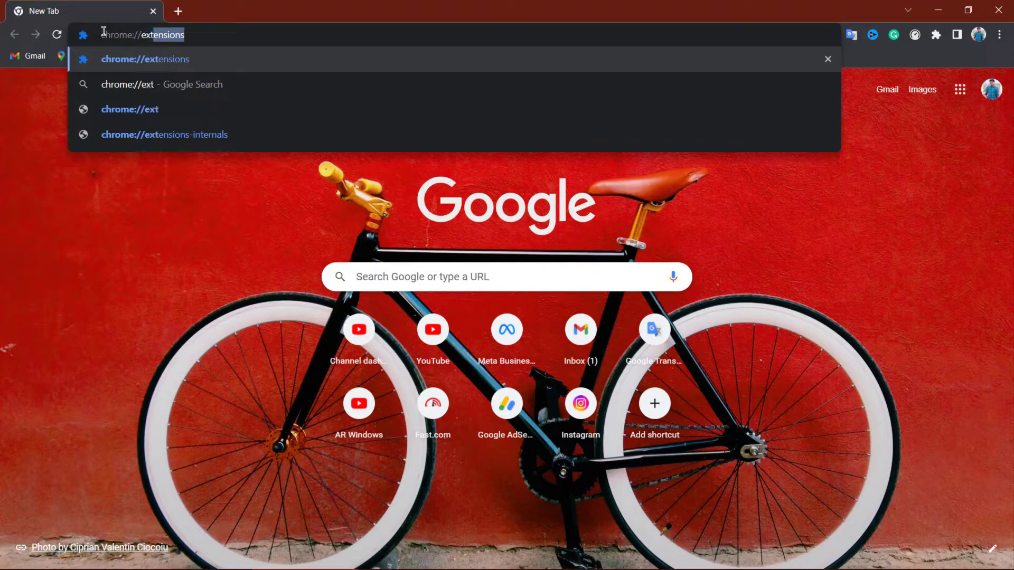
pyautogui.press('Return')
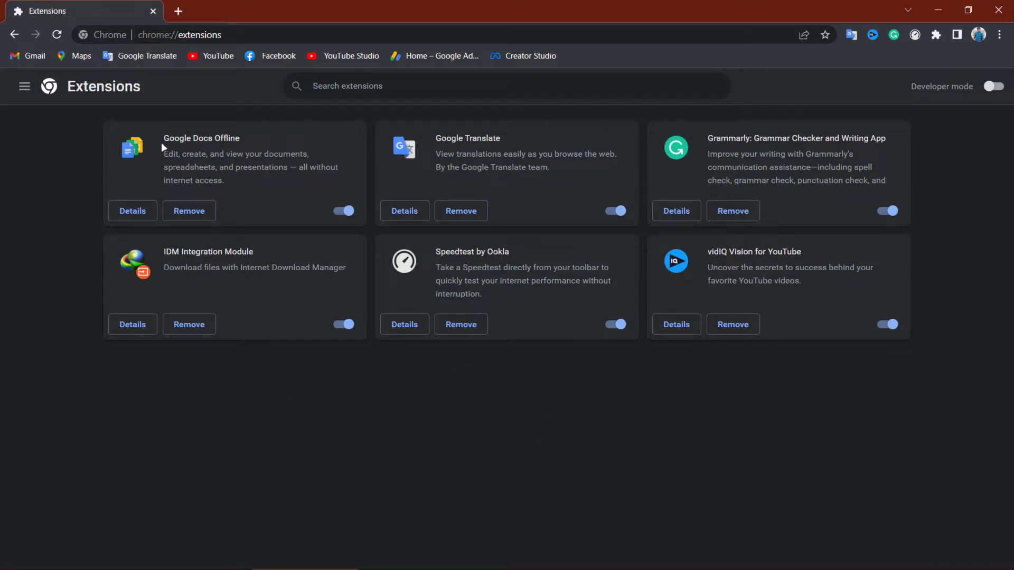
# Review the installed extensions and the options offered for the Google Translate extension.
pyautogui.moveTo(162, 144); pyautogui.dragTo(228, 153)
pyautogui.click(295, 163)
pyautogui.moveTo(469, 138); pyautogui.dragTo(481, 138)
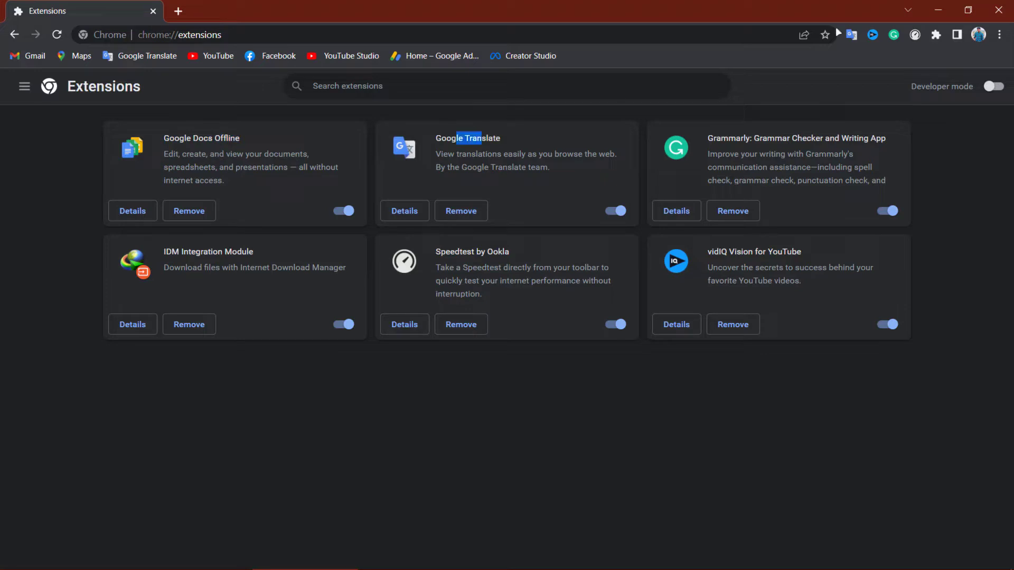
pyautogui.click(935, 35)
pyautogui.click(931, 131)
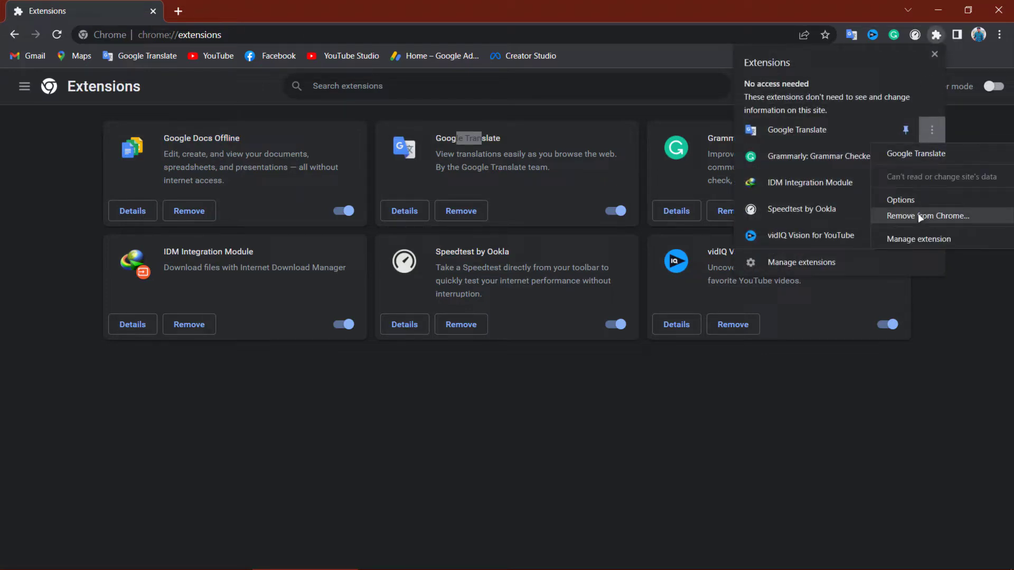
pyautogui.click(626, 414)
pyautogui.click(626, 414)
# Switch the Speedtest by Ookla extension off and back on, and remove it from Chrome.
pyautogui.click(615, 324)
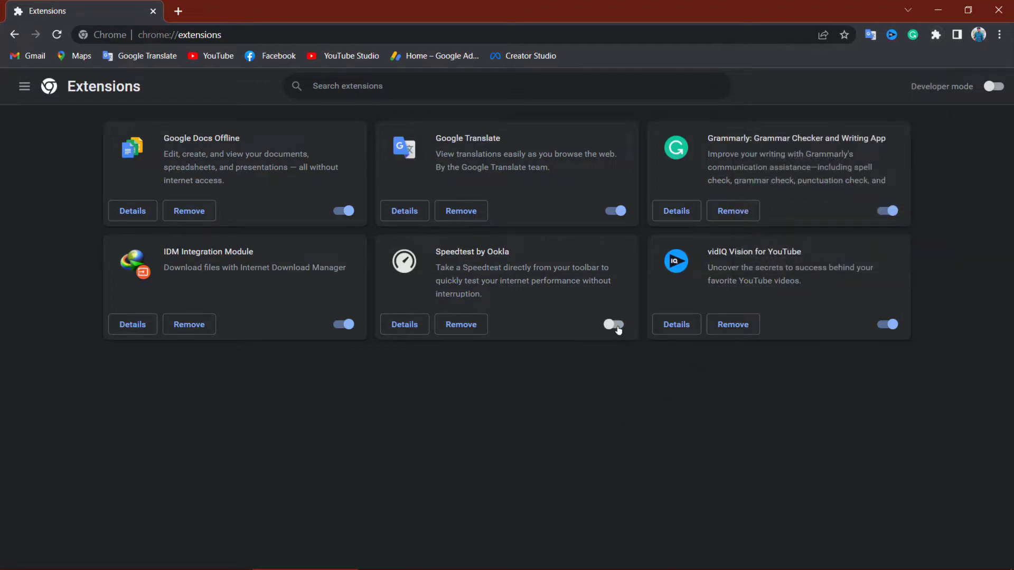
pyautogui.click(617, 325)
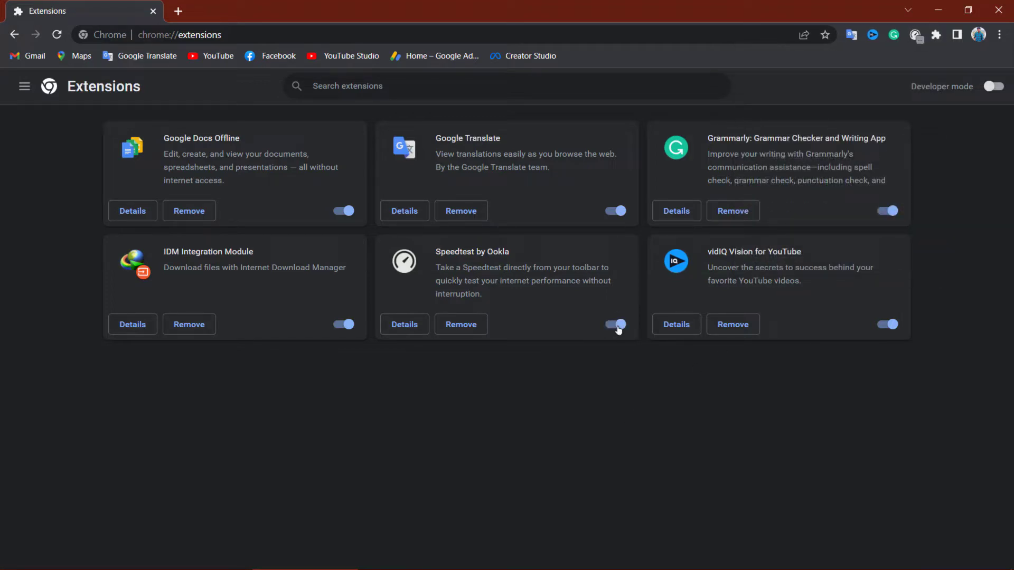
pyautogui.click(461, 330)
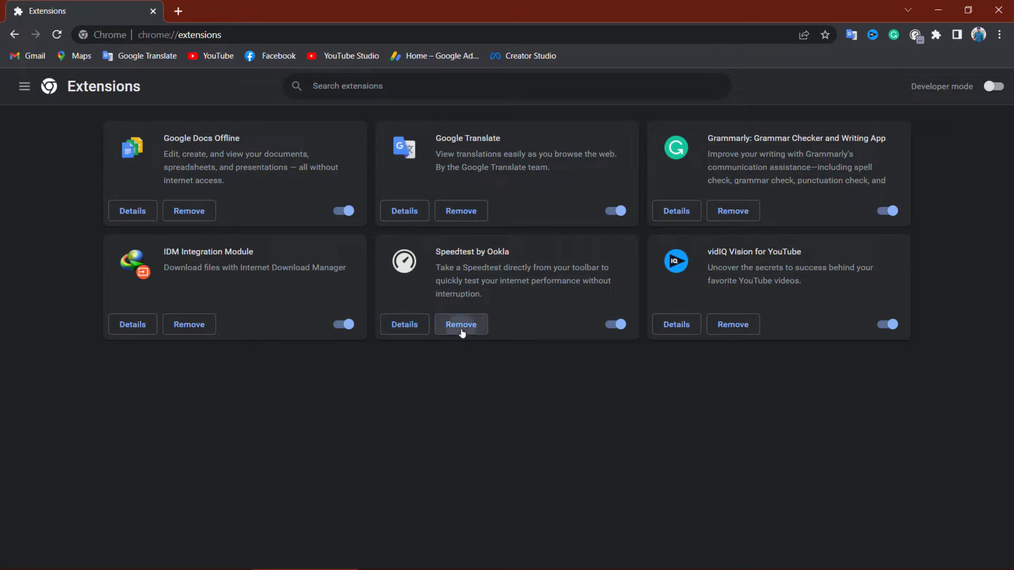
pyautogui.click(817, 136)
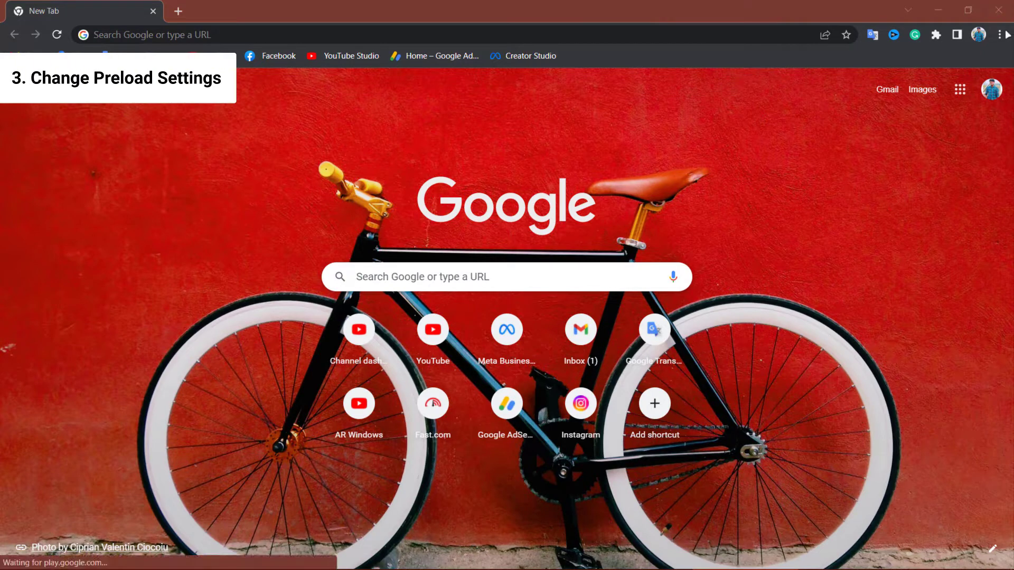
# Open the Cookies and other site data settings under Privacy and security.
pyautogui.click(999, 34)
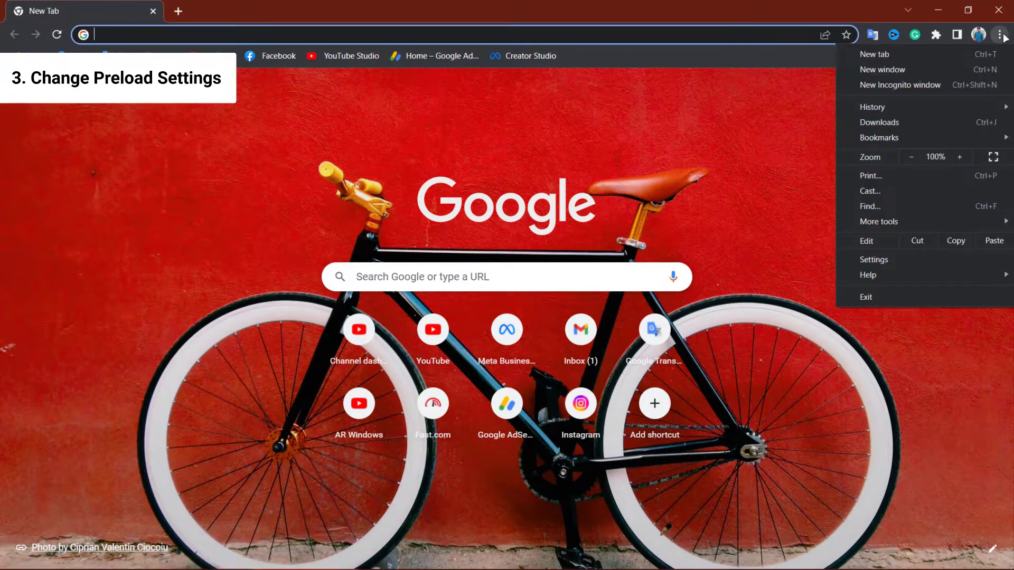
pyautogui.click(916, 262)
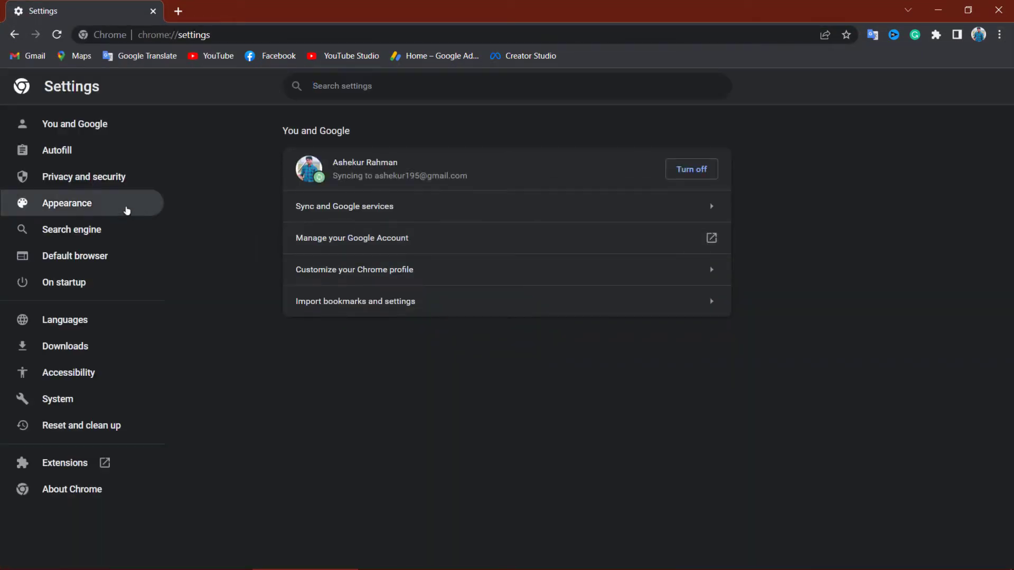
pyautogui.click(65, 181)
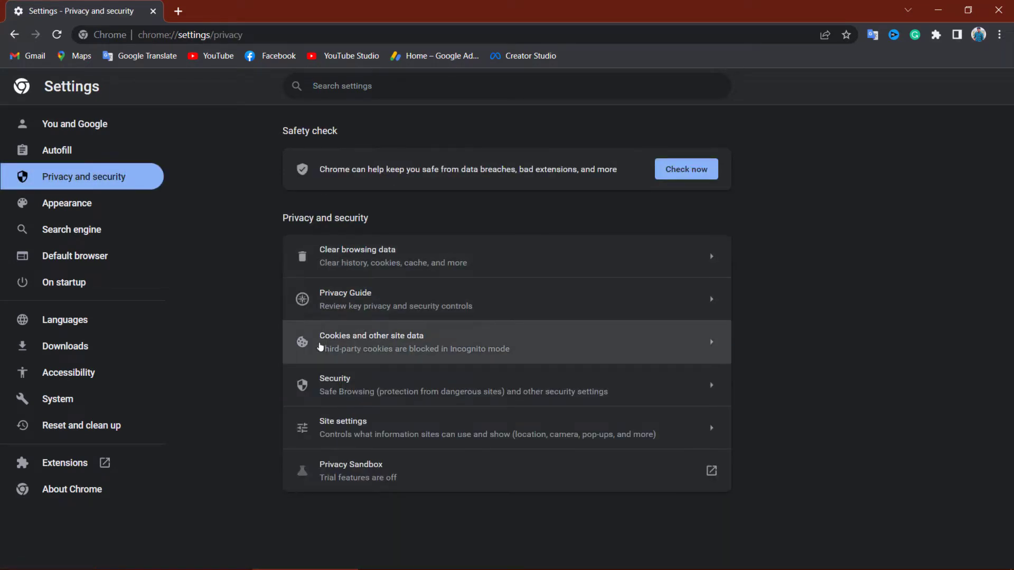
pyautogui.click(394, 337)
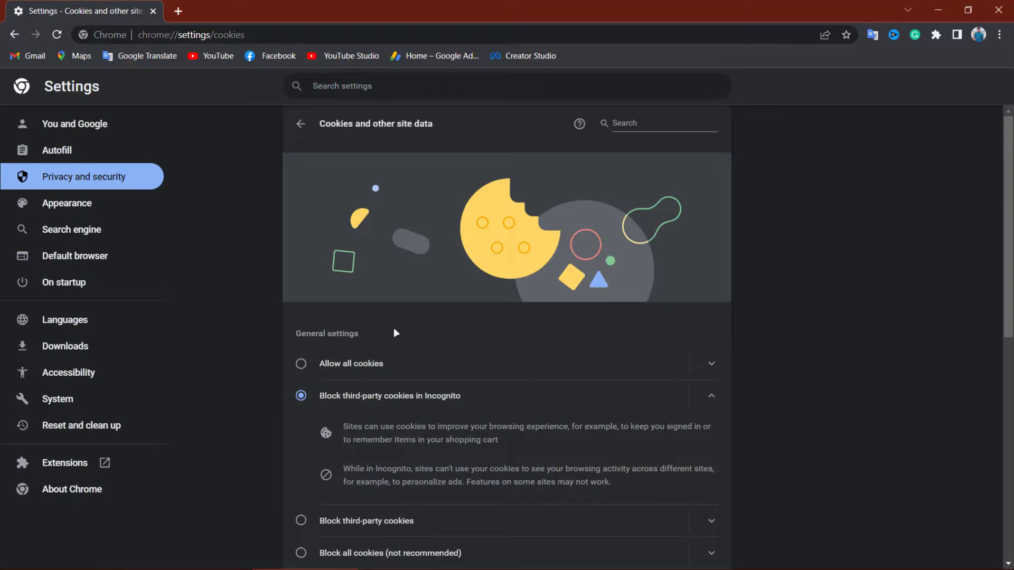
# Toggle the "Preload pages for faster browsing and searching" setting, ending with it switched on.
pyautogui.scroll(-9, 394, 327)
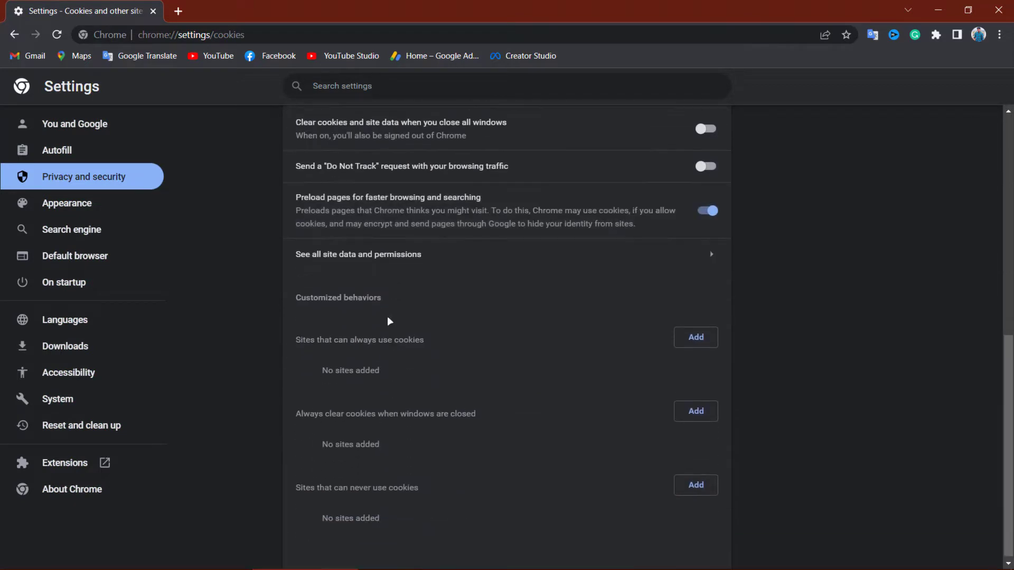
pyautogui.moveTo(294, 197); pyautogui.dragTo(487, 196)
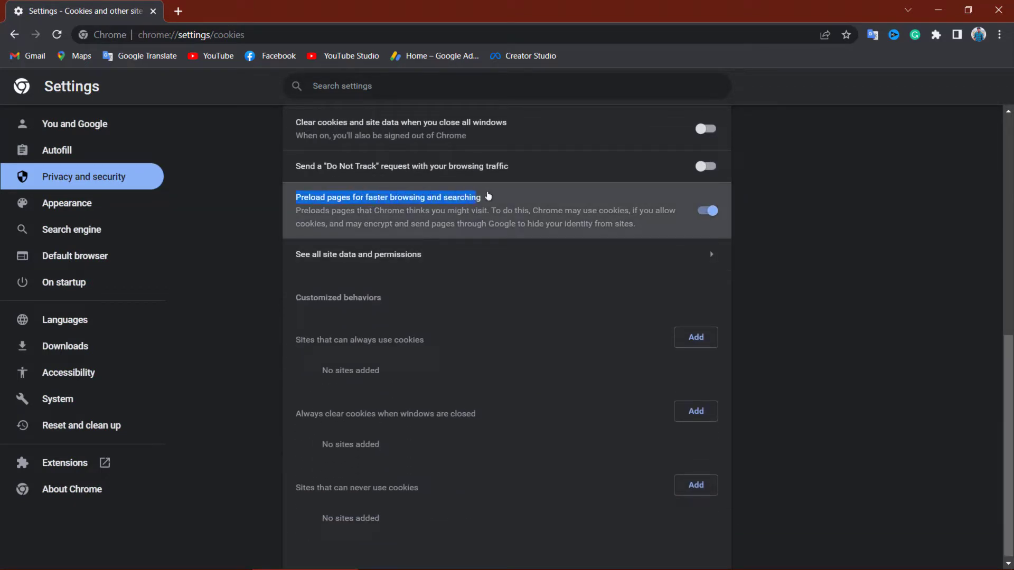
pyautogui.click(704, 226)
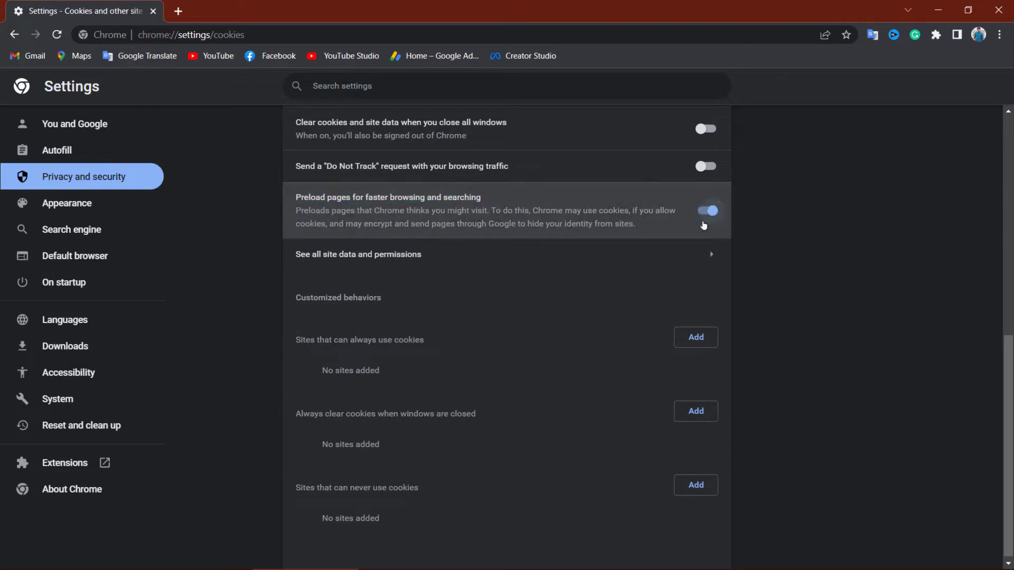
pyautogui.click(703, 225)
pyautogui.click(703, 225)
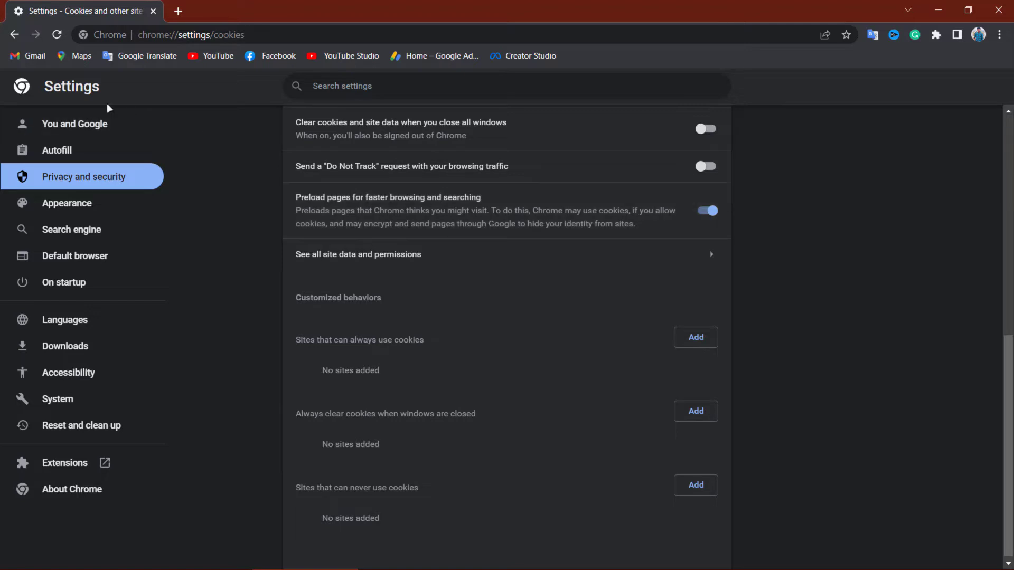
# Open the installed web apps page at chrome://apps from a new tab.
pyautogui.click(74, 127)
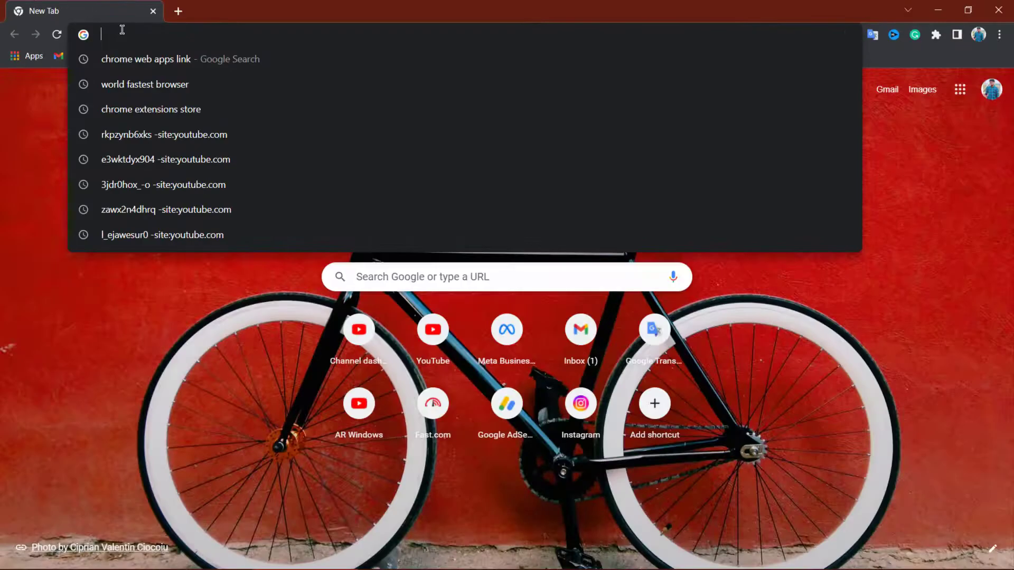
pyautogui.write('chro')
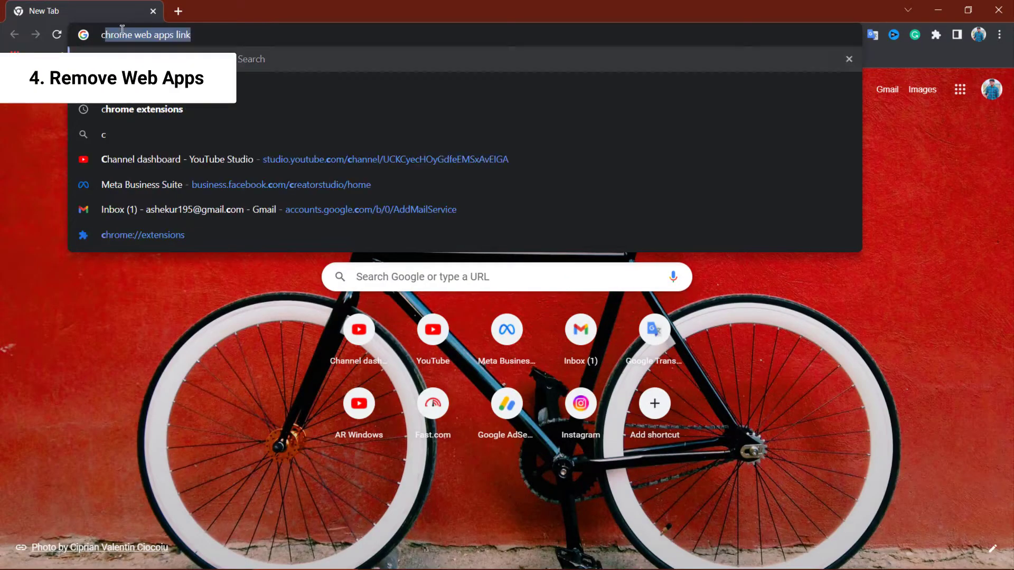
pyautogui.write('me')
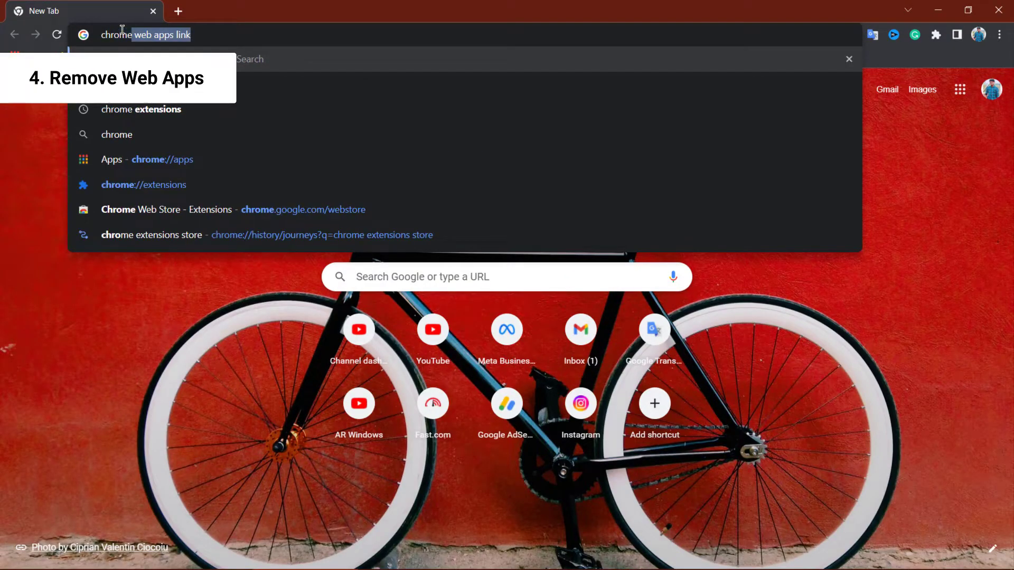
pyautogui.write('://apps')
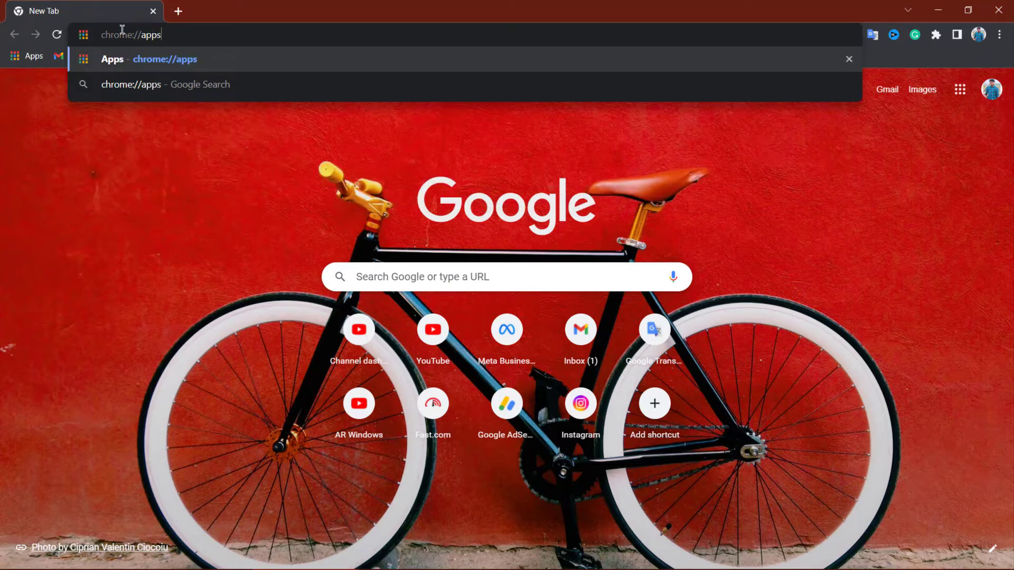
pyautogui.press('Return')
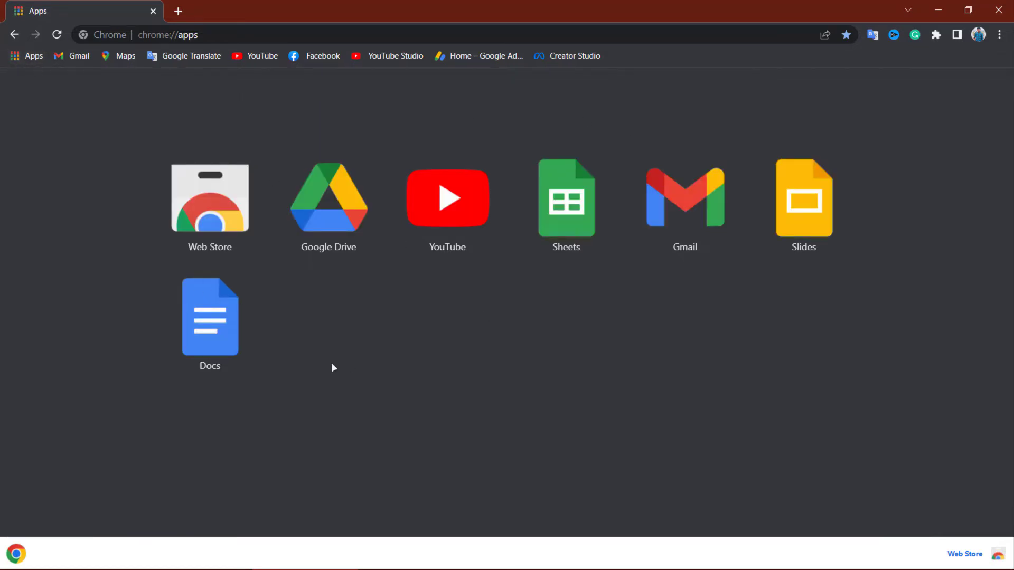
# Remove the YouTube web app from Chrome without clearing its site data.
pyautogui.rightClick(449, 214)
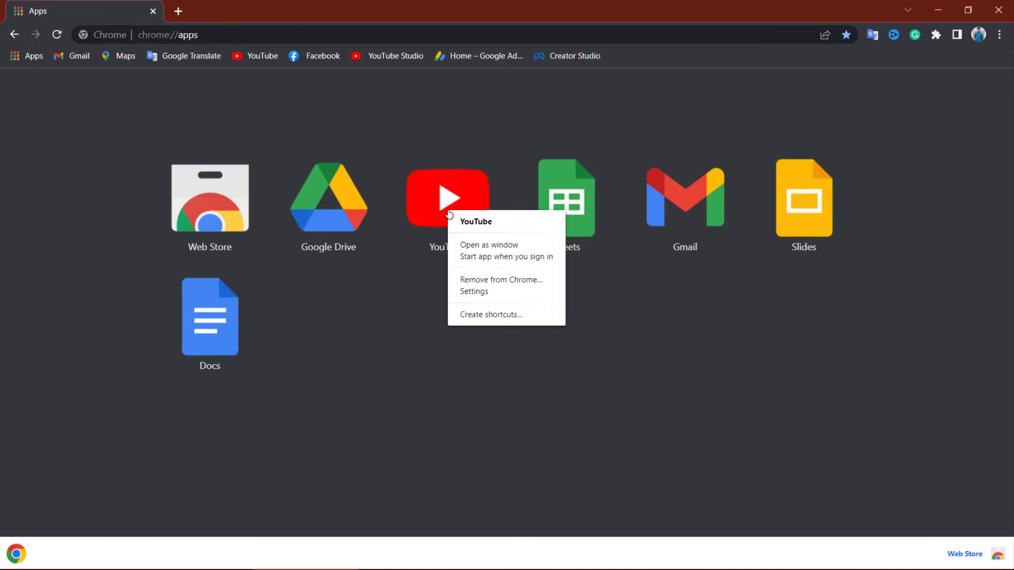
pyautogui.click(492, 280)
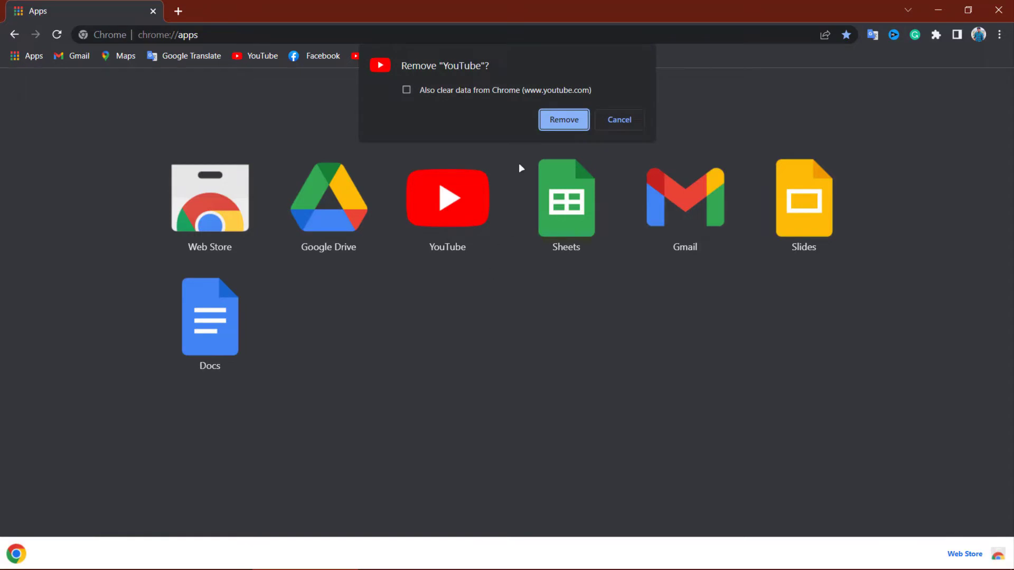
pyautogui.click(564, 121)
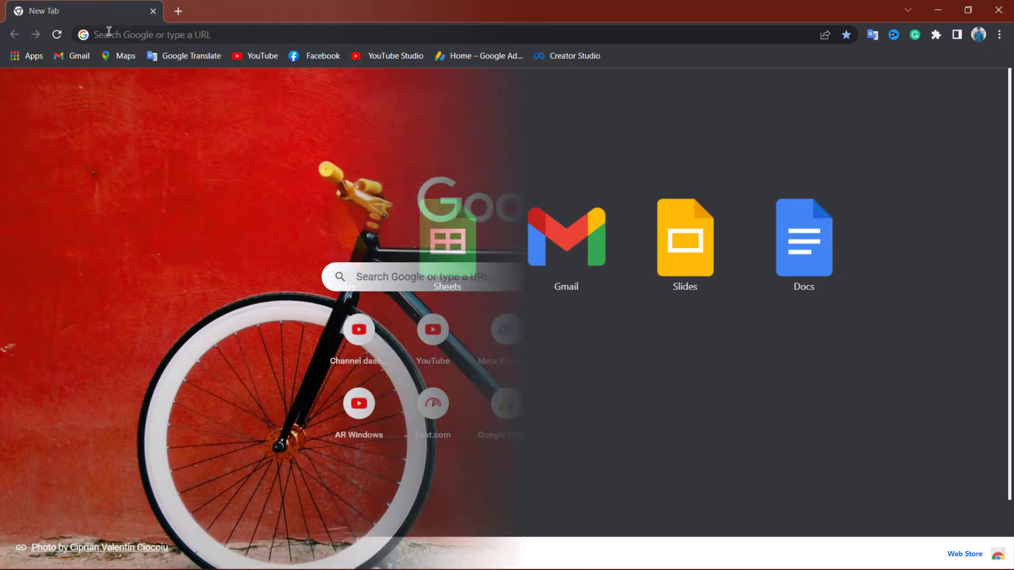
# Open the experimental features page at chrome://flags.
pyautogui.click(109, 34)
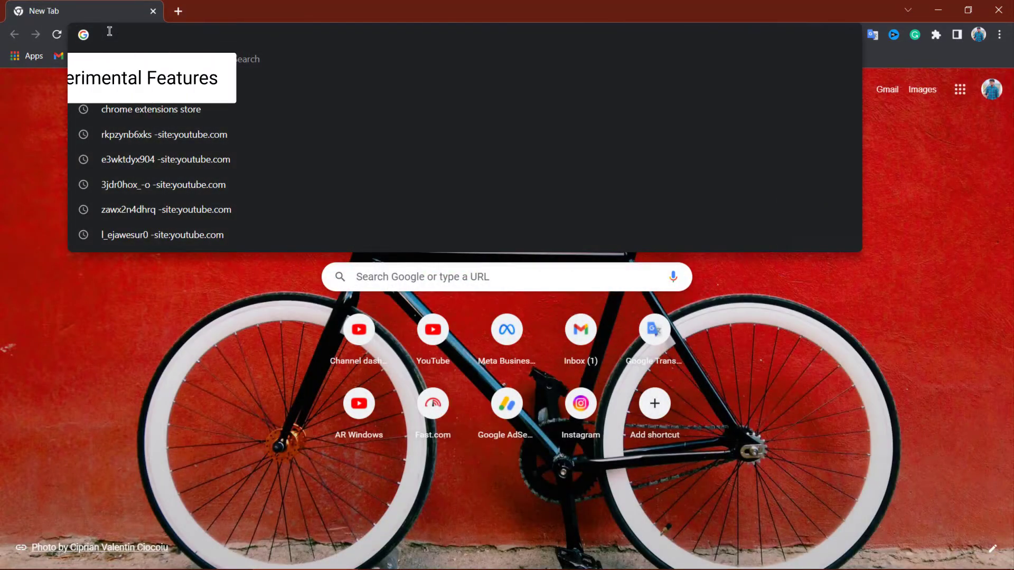
pyautogui.write('chrome')
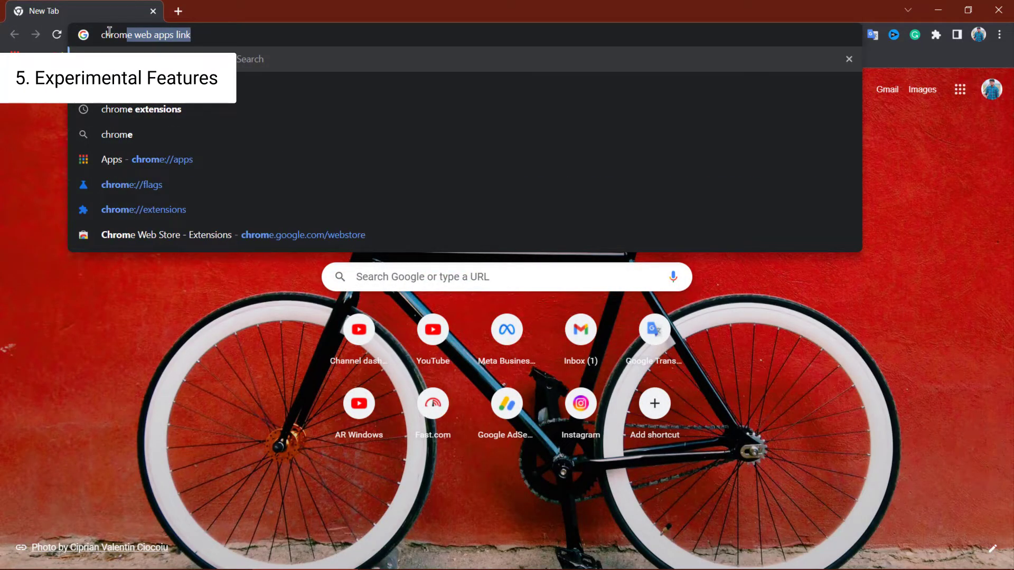
pyautogui.write('://g')
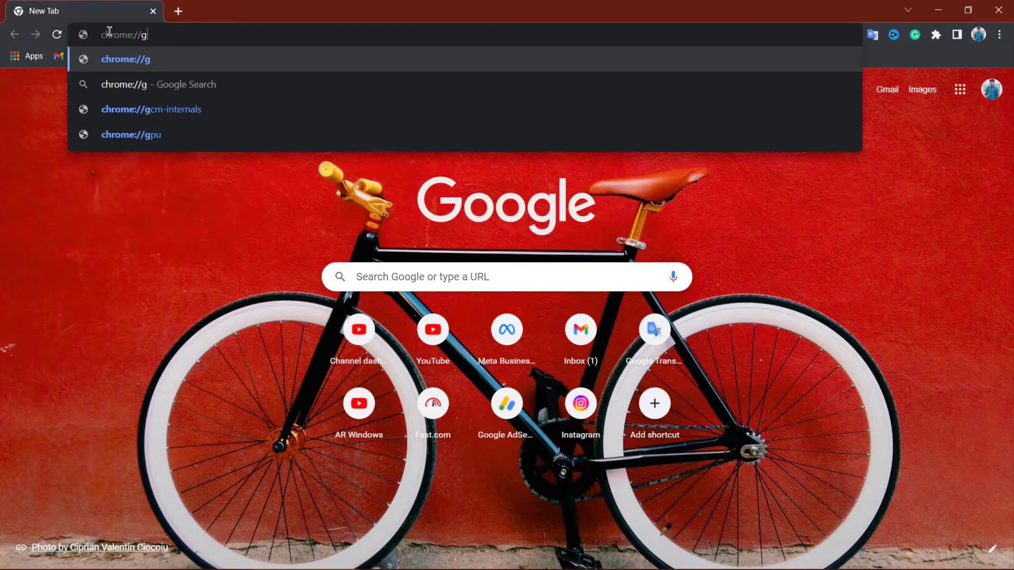
pyautogui.press('BackSpace')
pyautogui.write('flags')
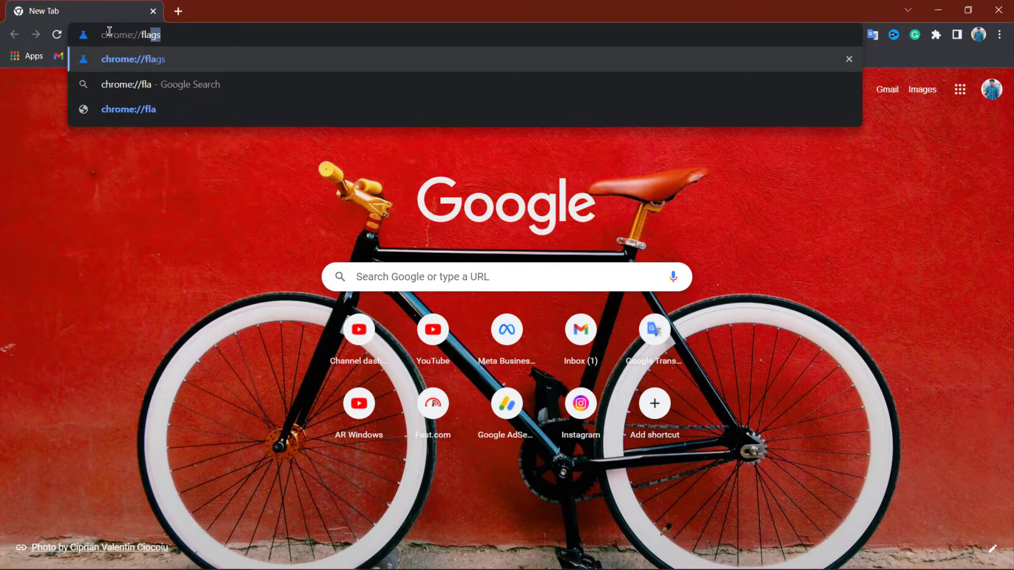
pyautogui.press('Return')
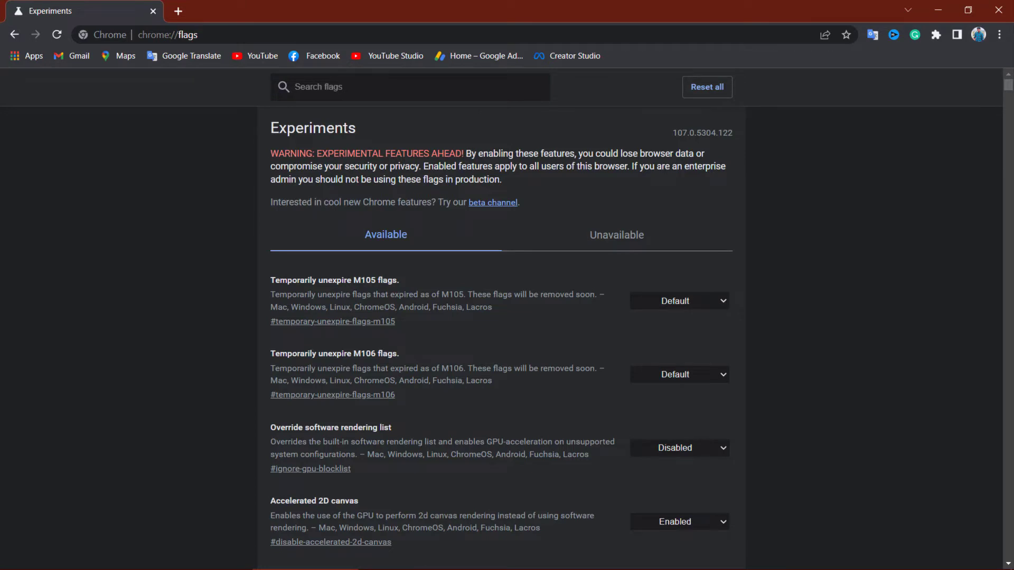
# Look through the available experimental flags from the start of the list to the Zero-copy rasterizer entry.
pyautogui.scroll(-2, 498, 317)
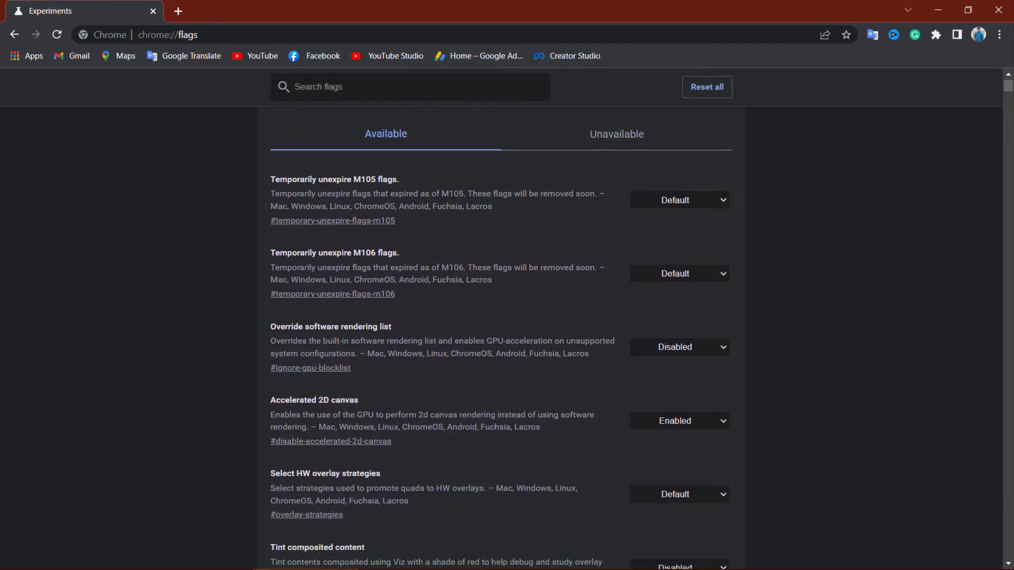
pyautogui.scroll(-4, 499, 316)
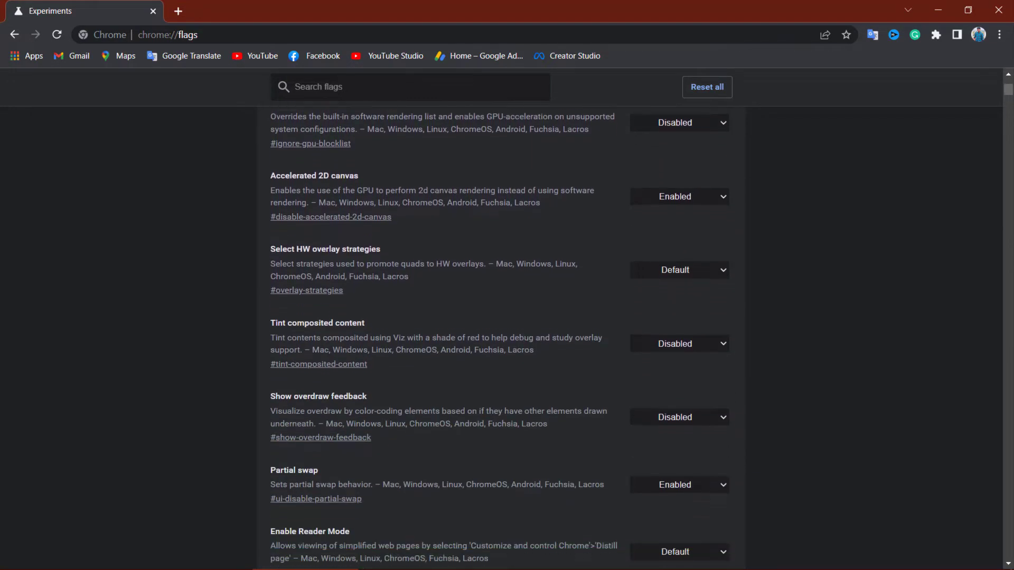
pyautogui.scroll(-3, 499, 317)
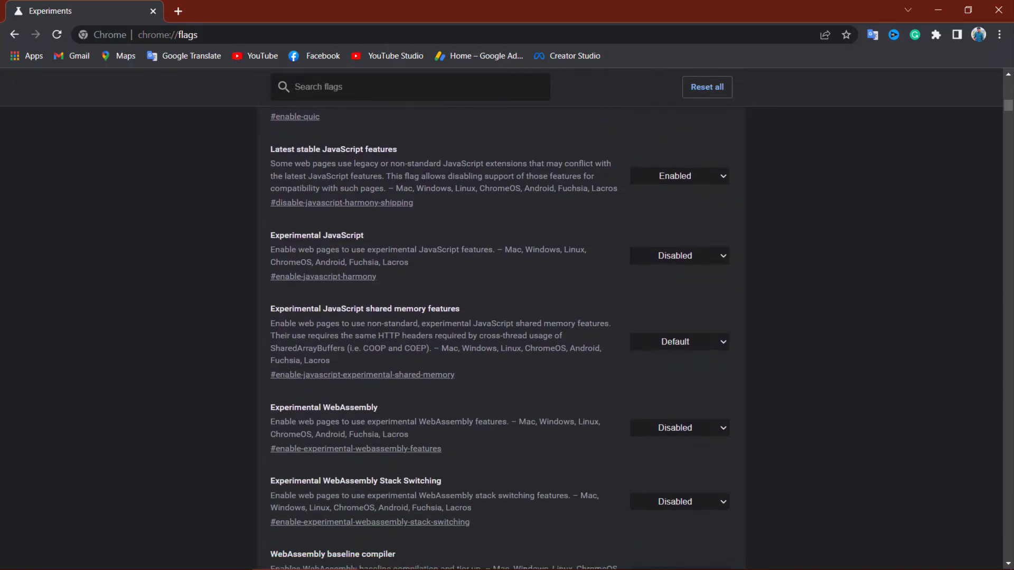
pyautogui.scroll(-7, 499, 317)
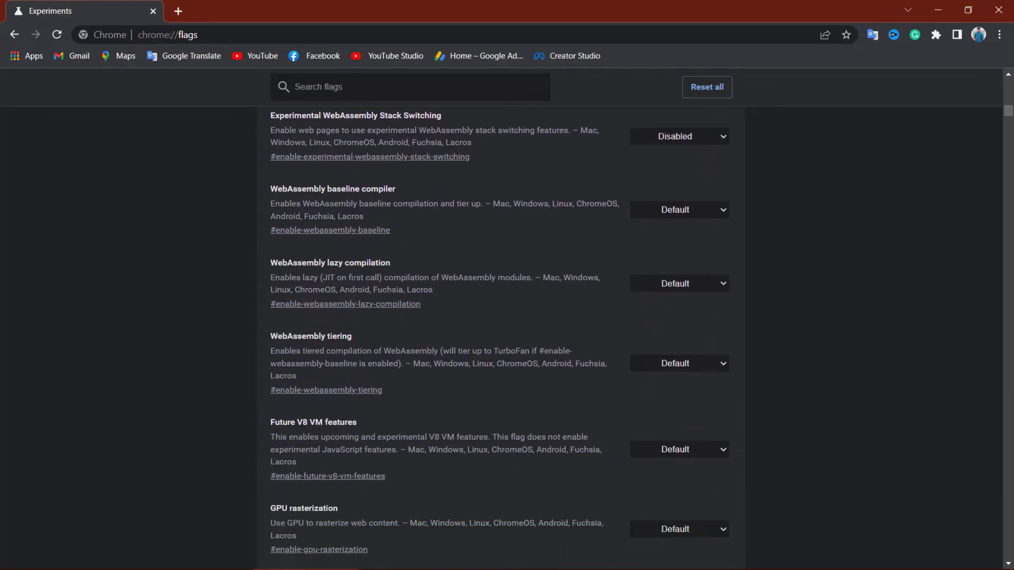
pyautogui.scroll(-7, 499, 317)
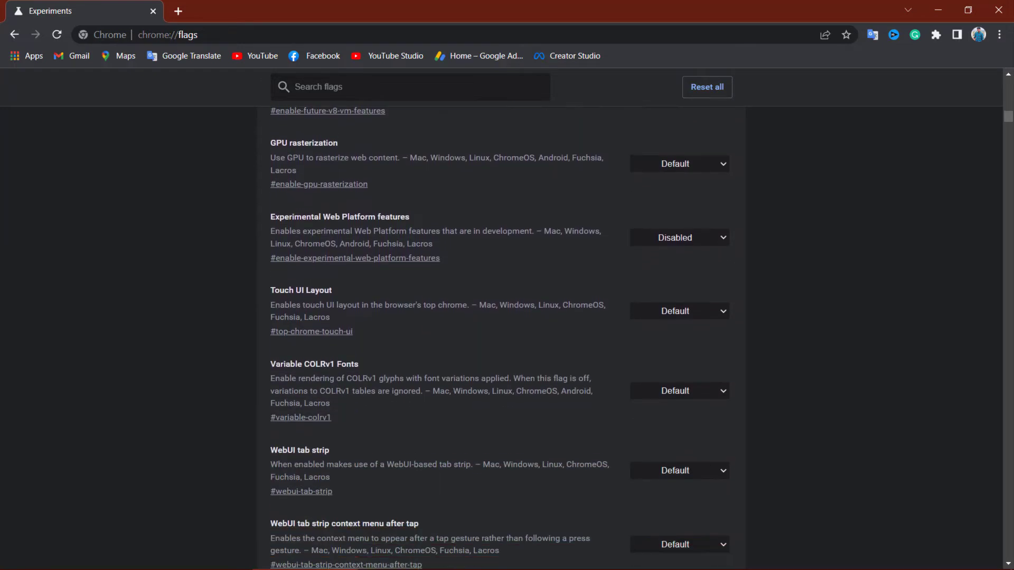
pyautogui.scroll(-7, 499, 317)
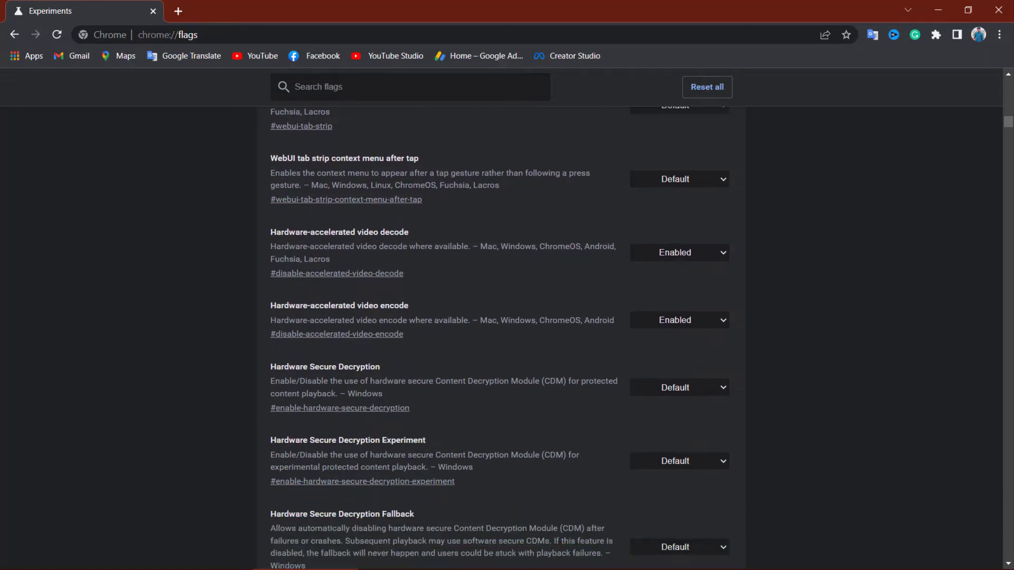
pyautogui.scroll(-7, 499, 316)
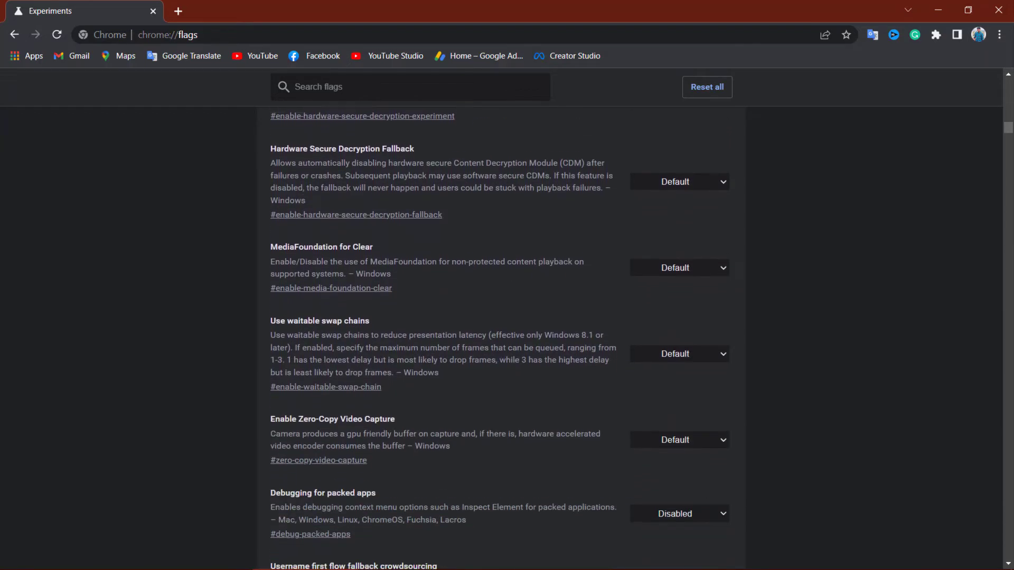
pyautogui.scroll(-7, 499, 317)
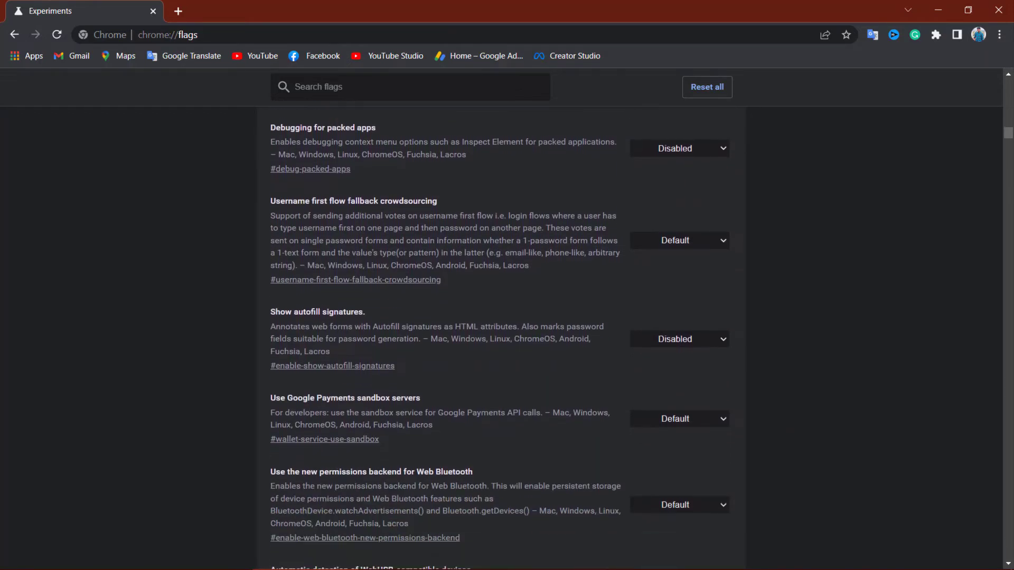
pyautogui.scroll(-3, 499, 317)
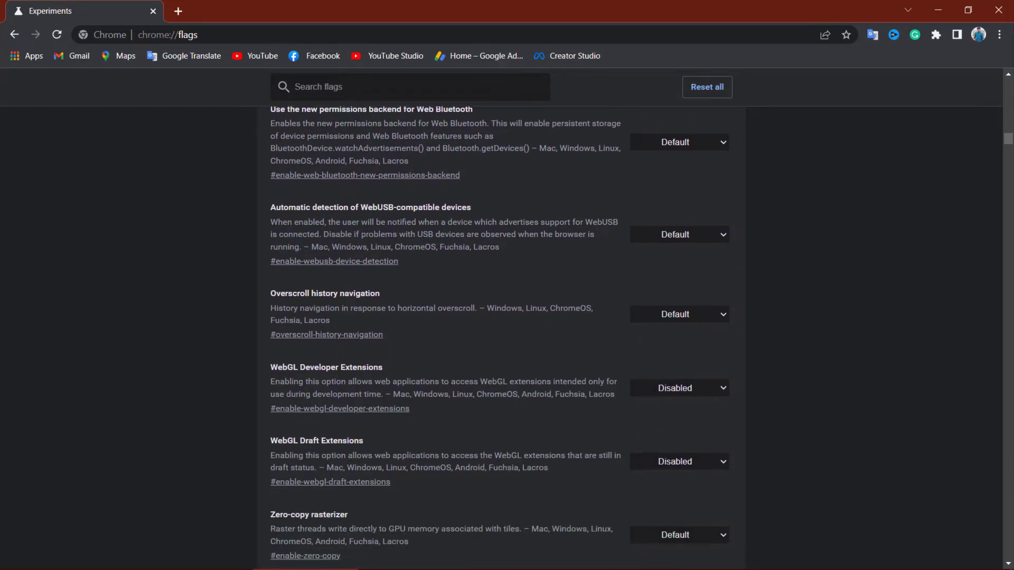
pyautogui.press('Home')
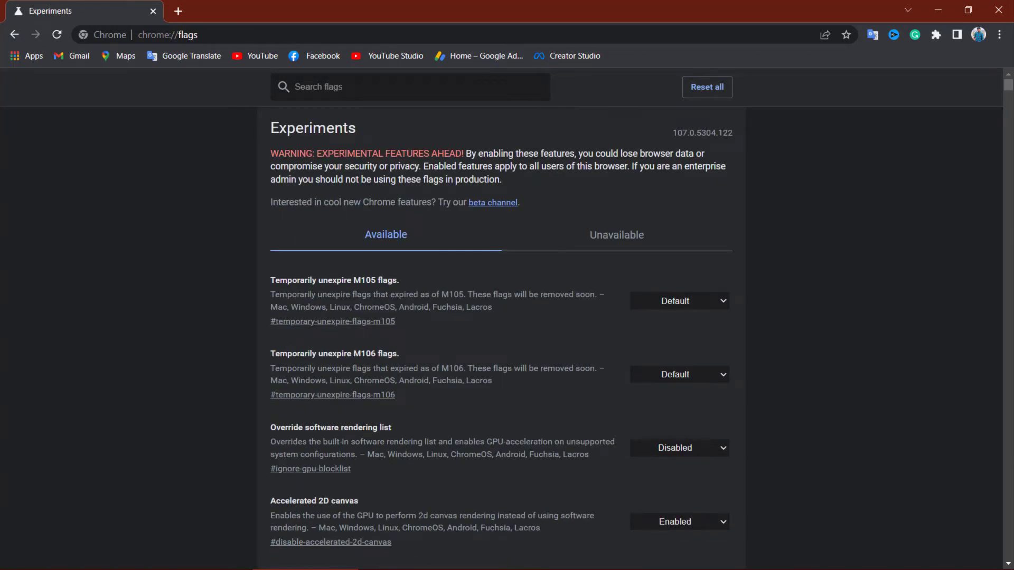
# Search the flags for "Raster threads" and read the Zero-copy rasterizer description and its supported platforms.
pyautogui.click(337, 86)
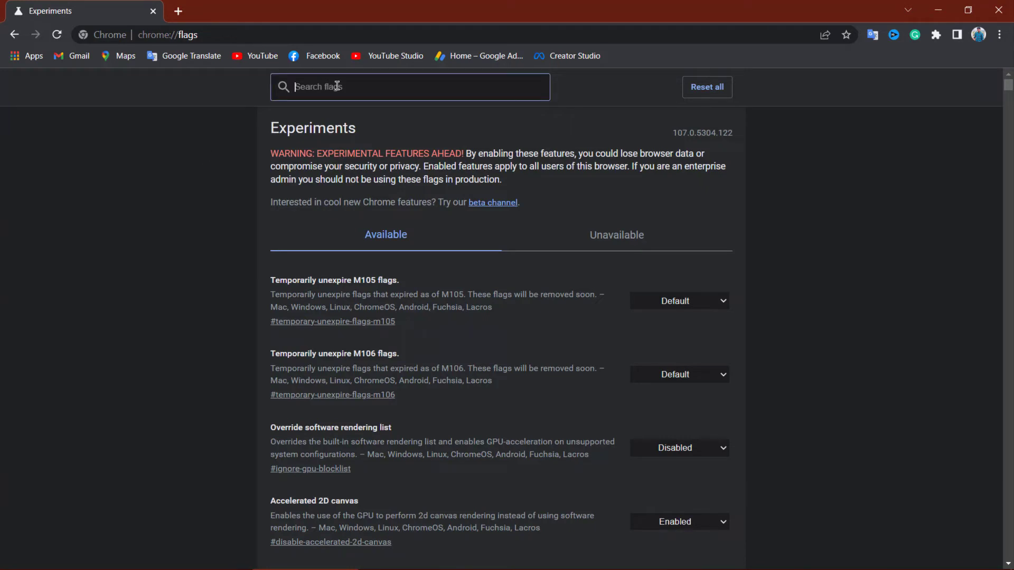
pyautogui.write('Raster threads')
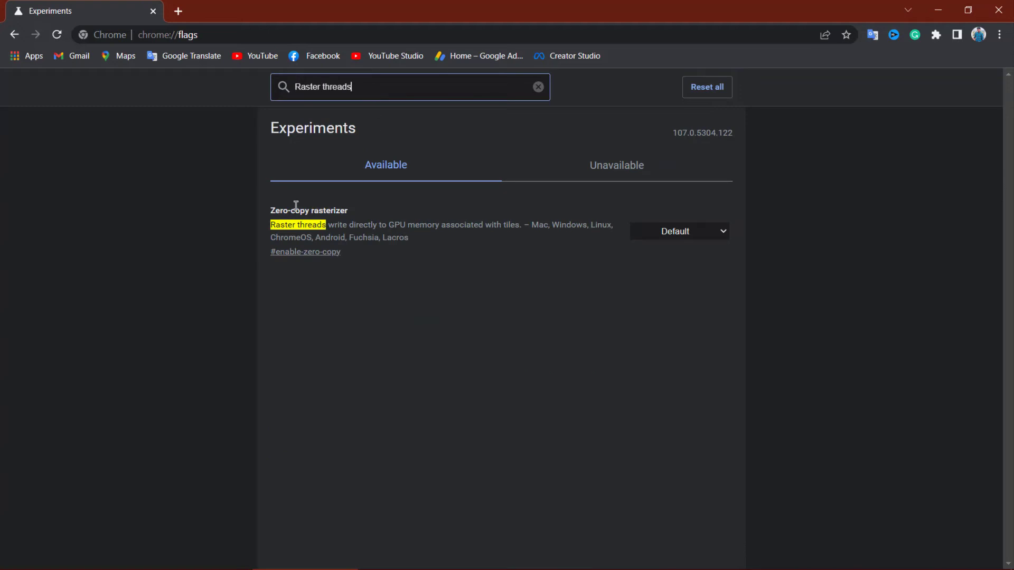
pyautogui.moveTo(270, 211); pyautogui.dragTo(350, 207)
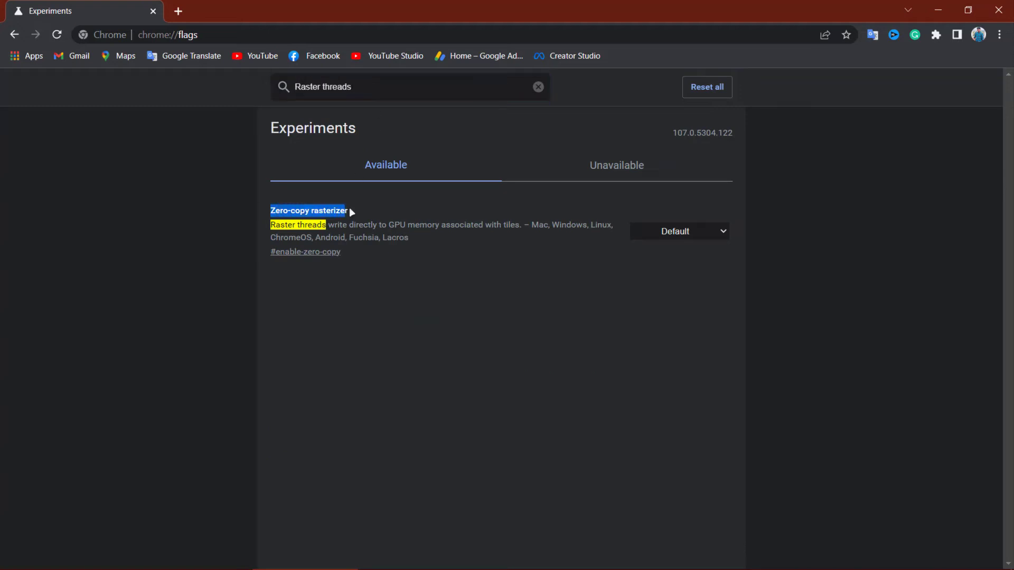
pyautogui.moveTo(268, 226); pyautogui.dragTo(612, 222)
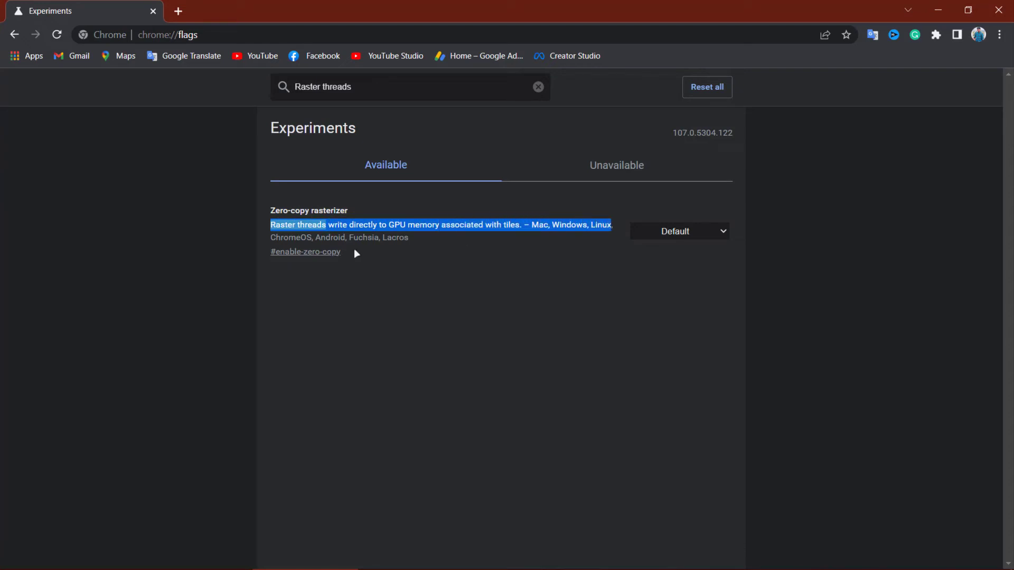
pyautogui.moveTo(274, 237); pyautogui.dragTo(388, 237)
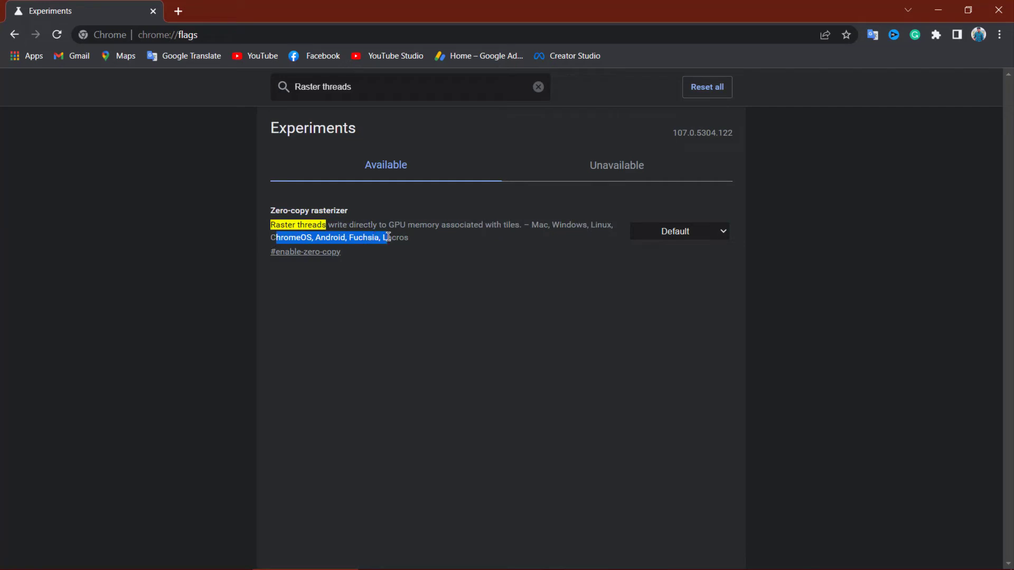
# Toggle the Zero-copy rasterizer flag to Enabled and back to Default, and relaunch the browser.
pyautogui.click(698, 228)
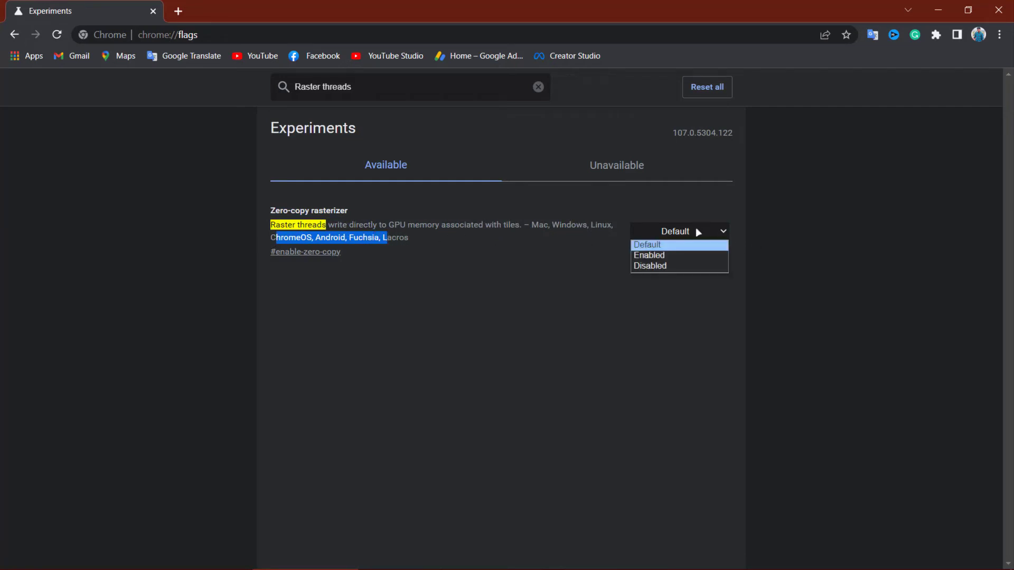
pyautogui.click(679, 257)
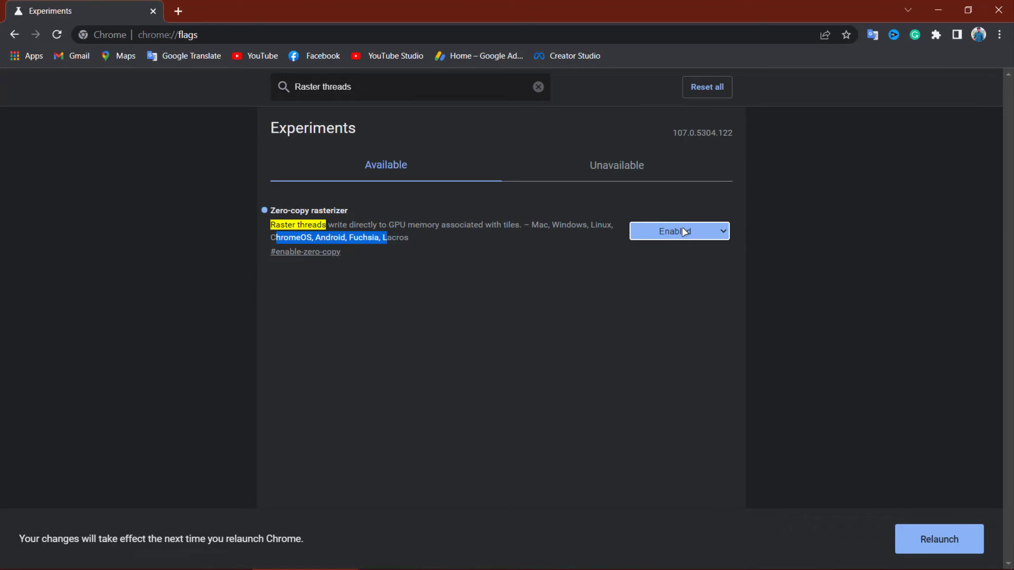
pyautogui.click(682, 228)
pyautogui.click(683, 245)
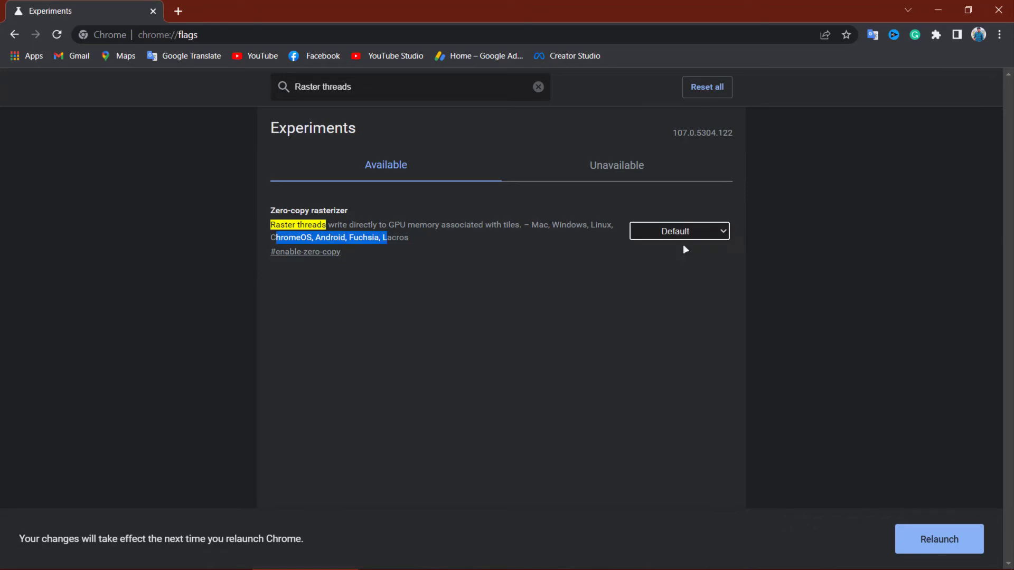
pyautogui.click(927, 539)
# Examine the browser performance comparison chart and the featured snippet in the "world fastest browser" search results.
pyautogui.click(768, 219)
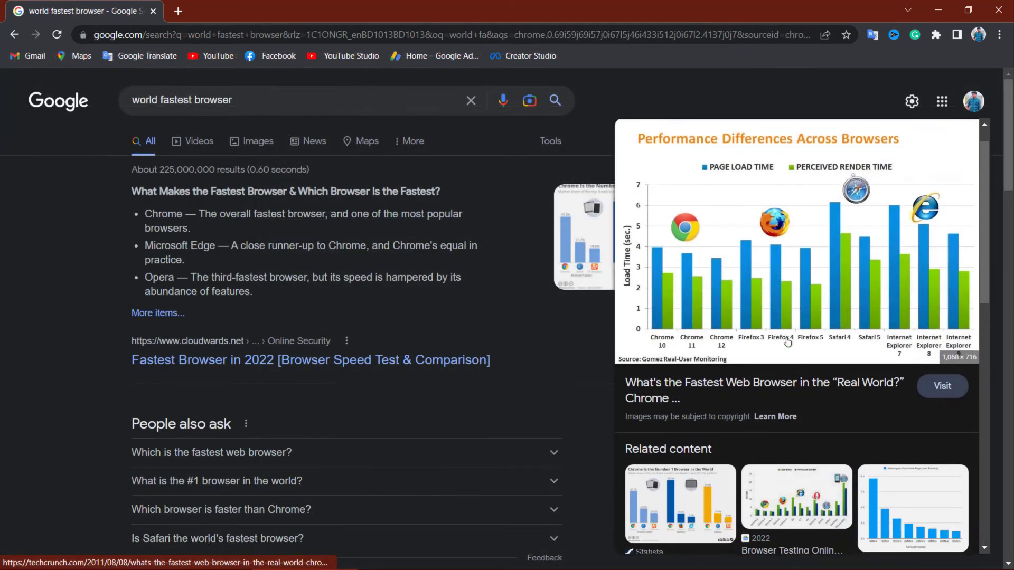
pyautogui.scroll(1, 788, 340)
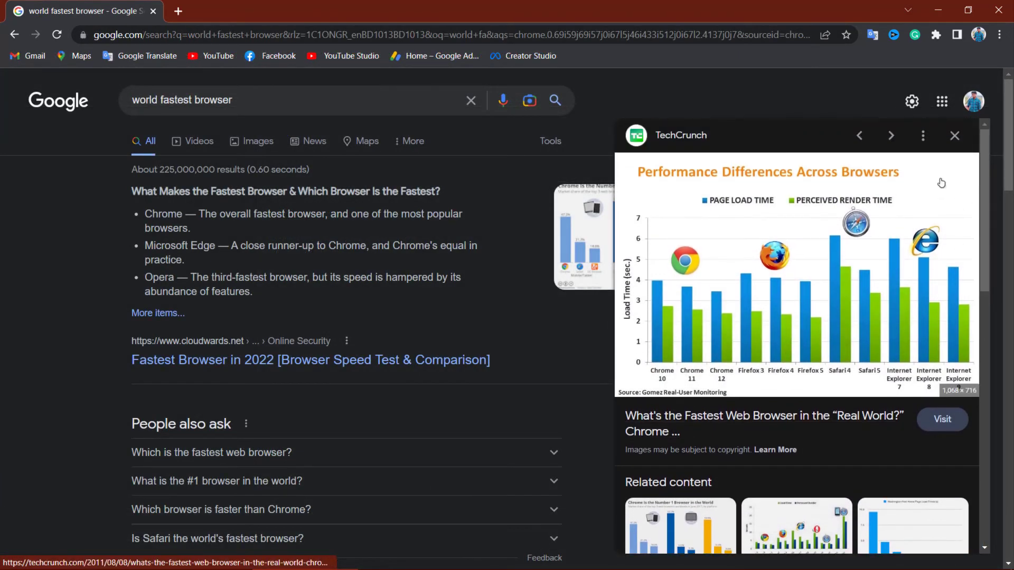
pyautogui.click(955, 137)
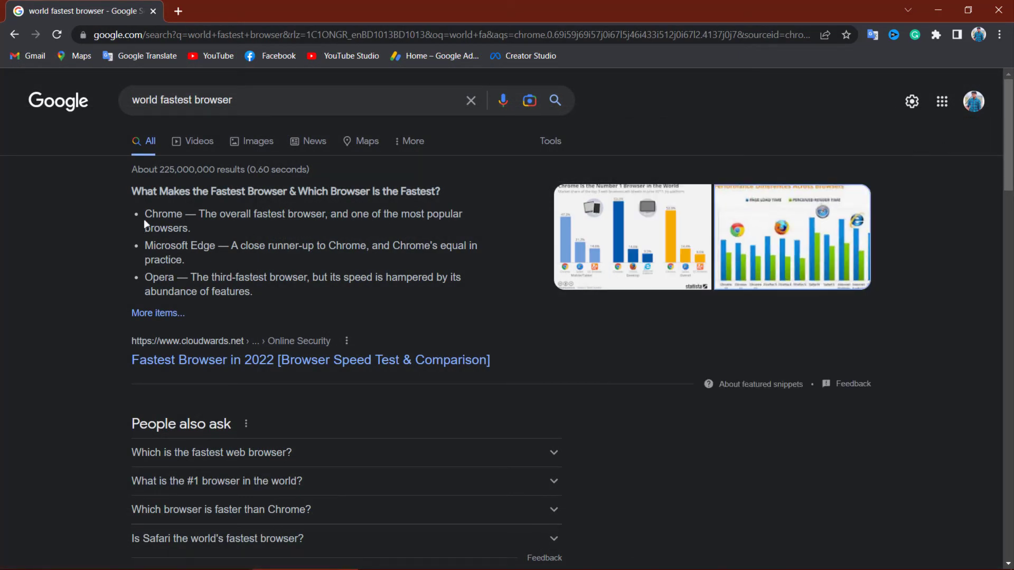
pyautogui.moveTo(147, 246); pyautogui.dragTo(432, 246)
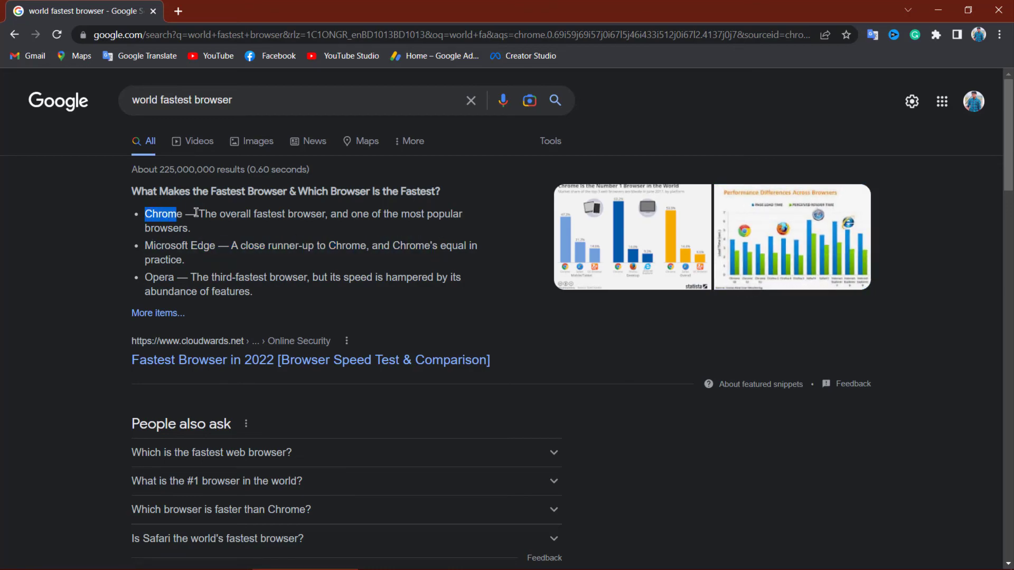
pyautogui.moveTo(196, 212); pyautogui.dragTo(327, 213)
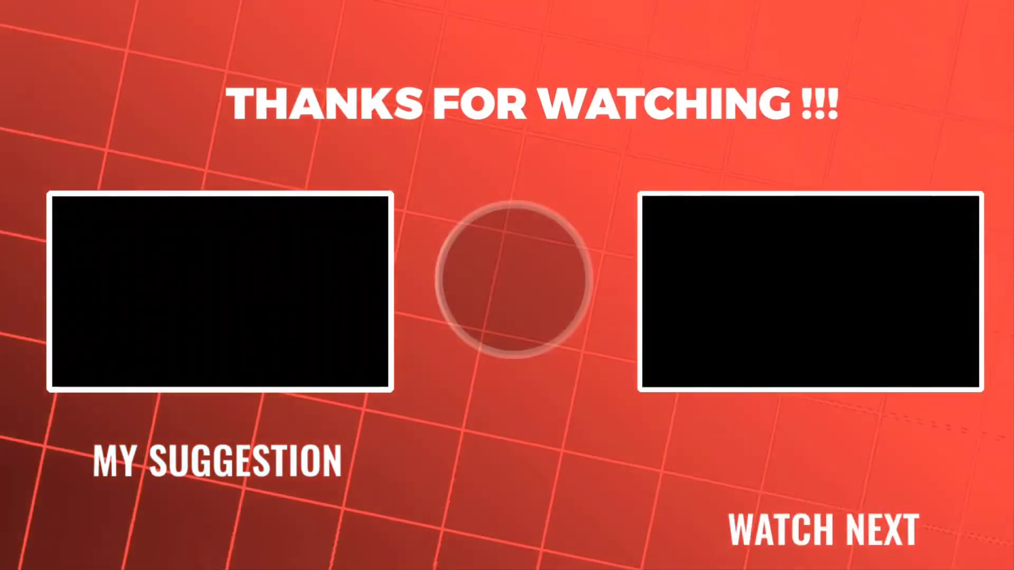